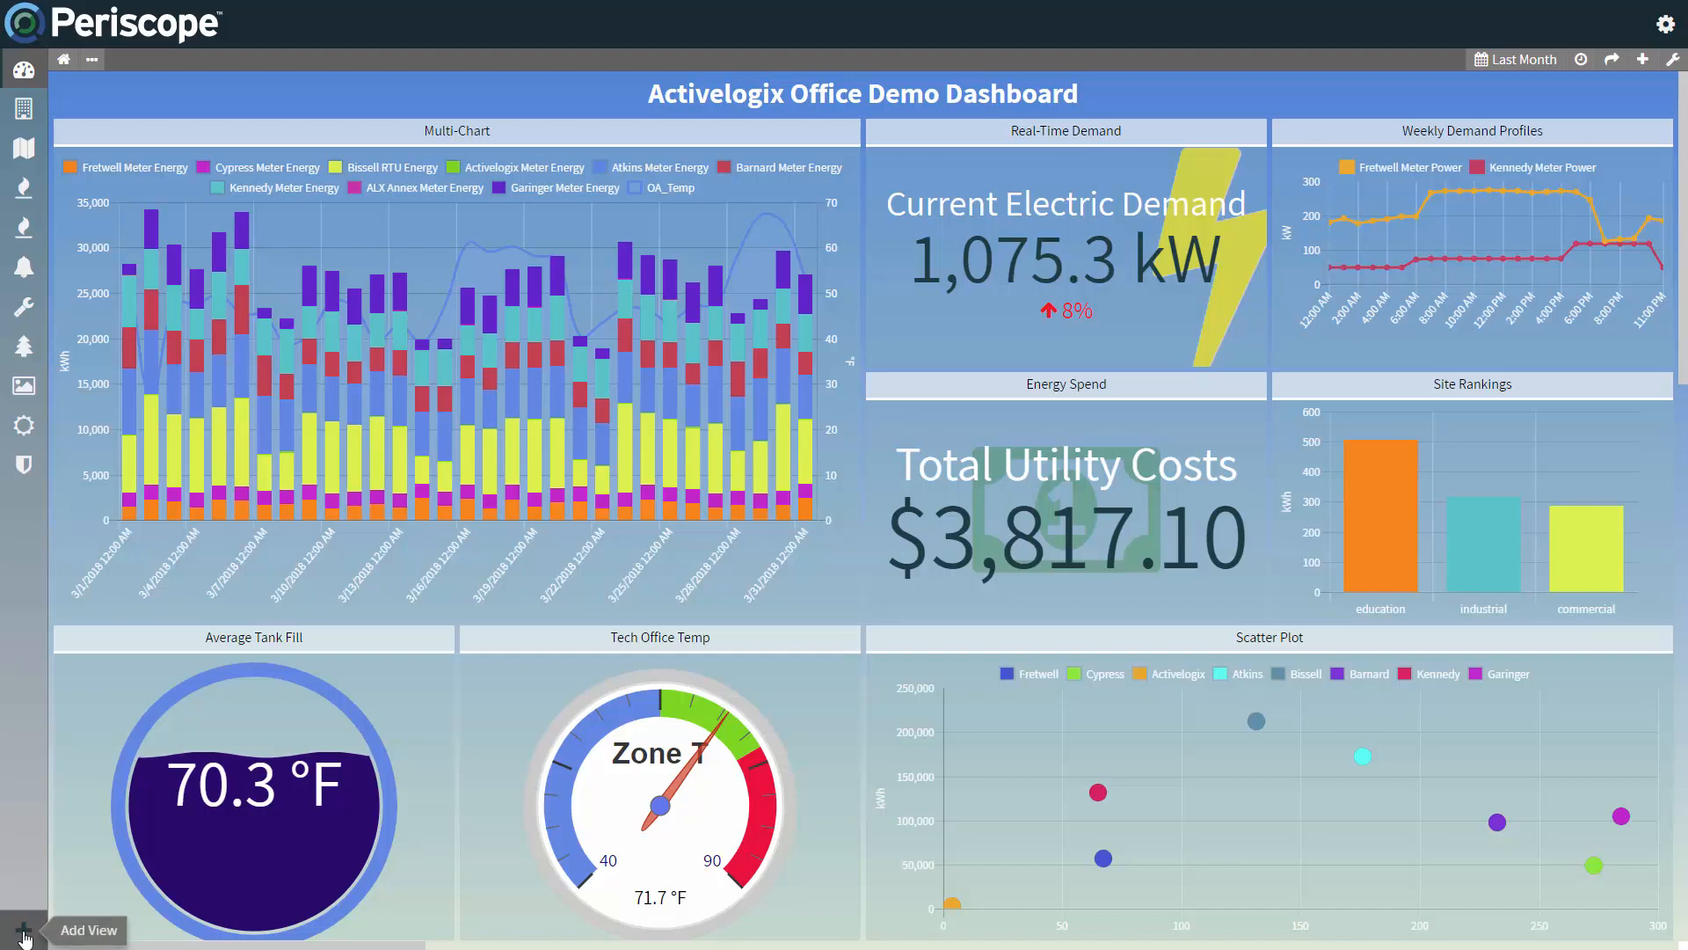
Step: Add a new Dashboard view and name it "Test Dashboard"
click(24, 932)
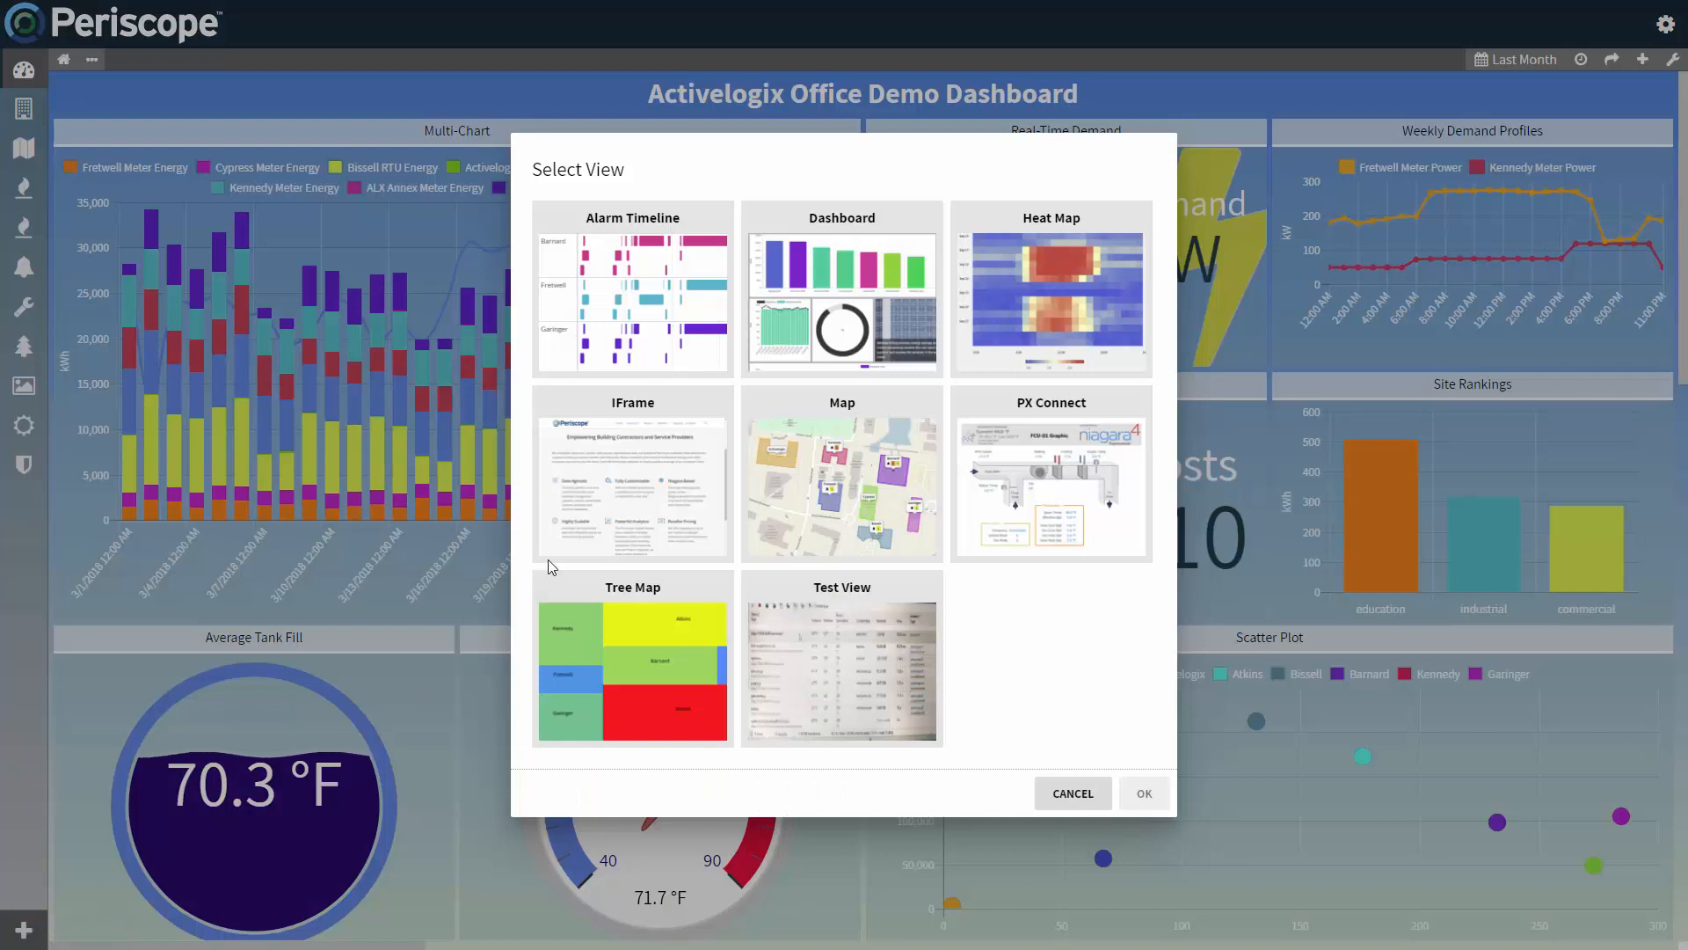
click(849, 312)
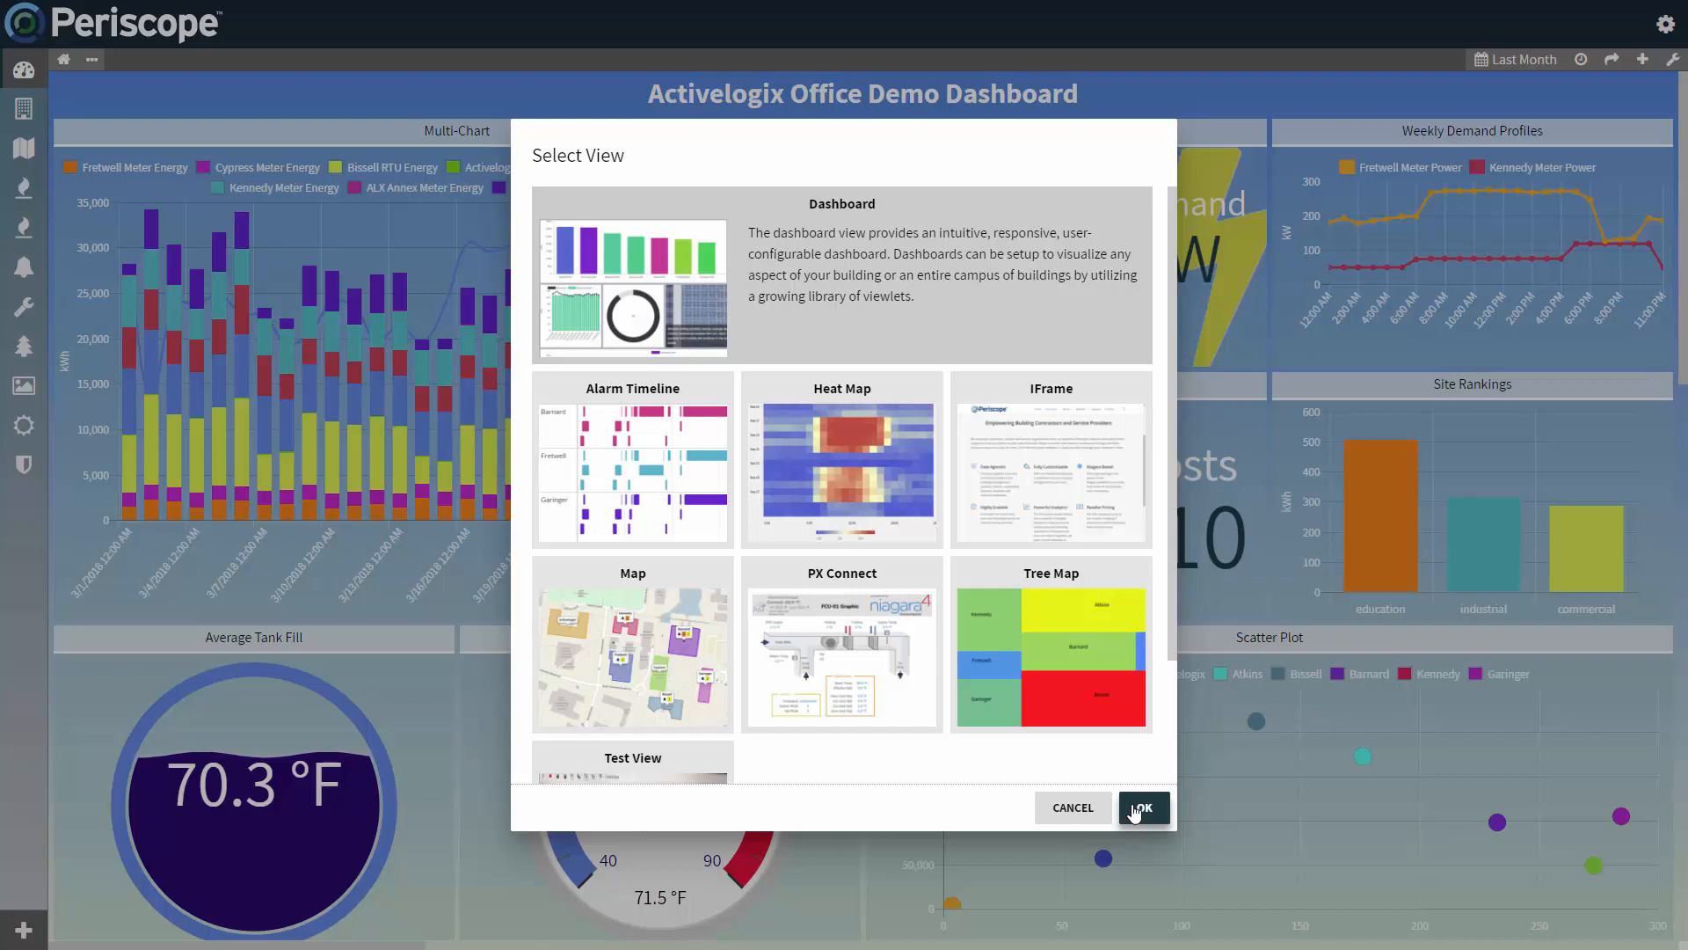
click(1135, 812)
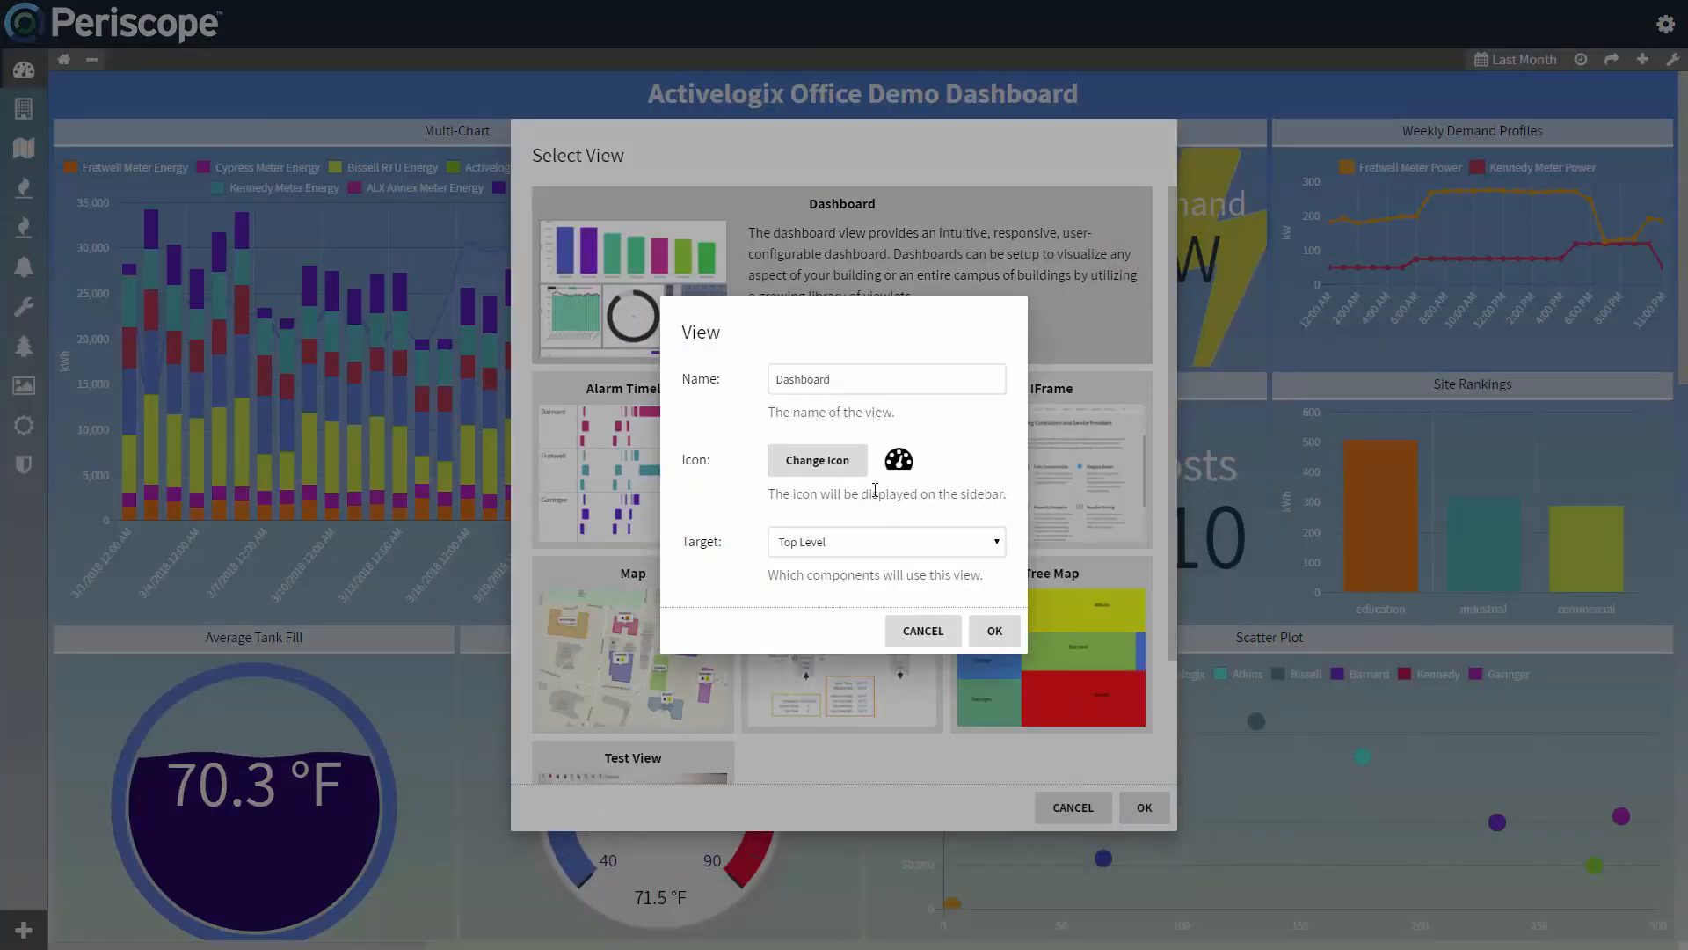
click(775, 382)
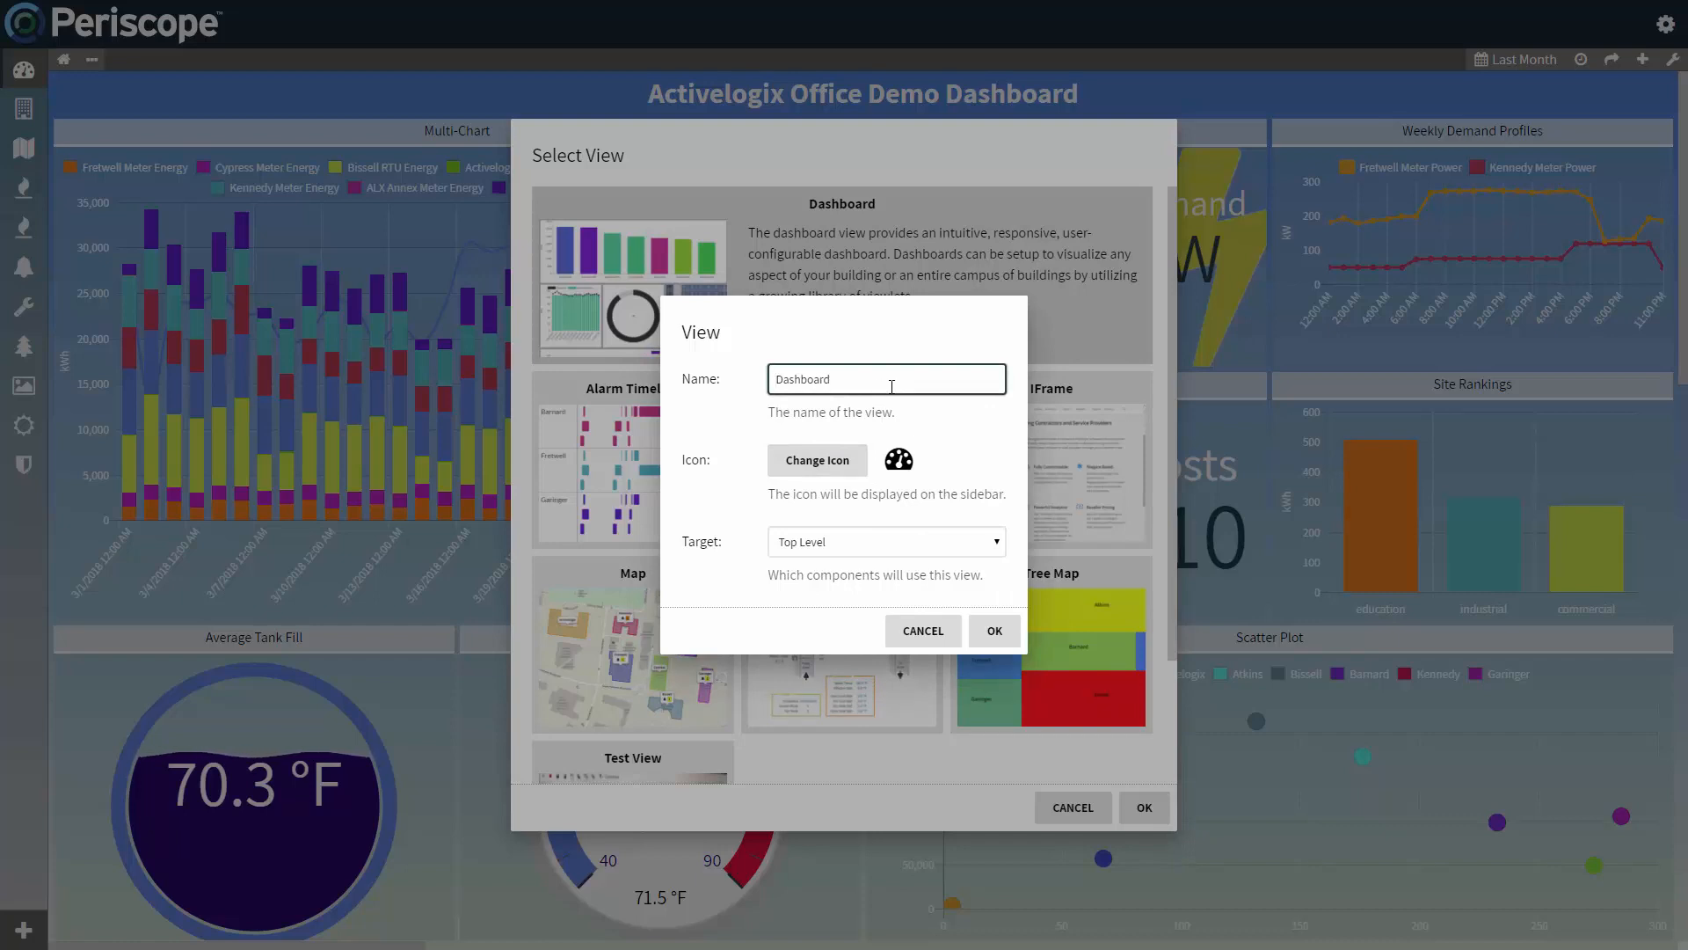
text(Test)
Step: Change the new view's sidebar icon to "th"
click(817, 462)
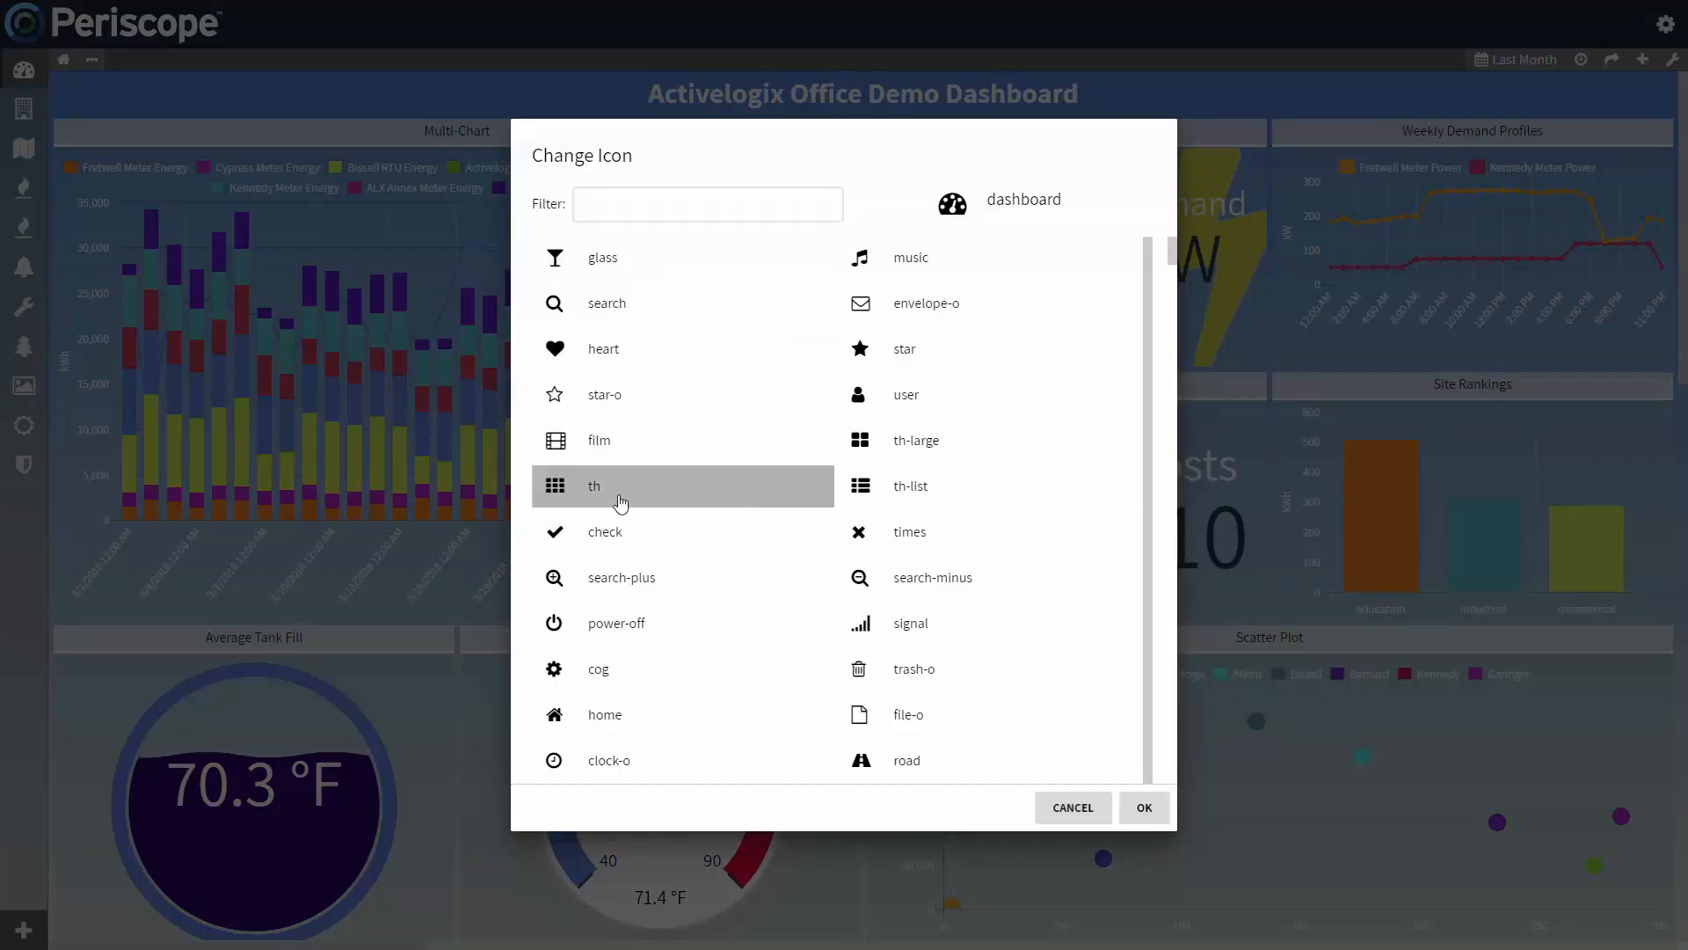
click(614, 499)
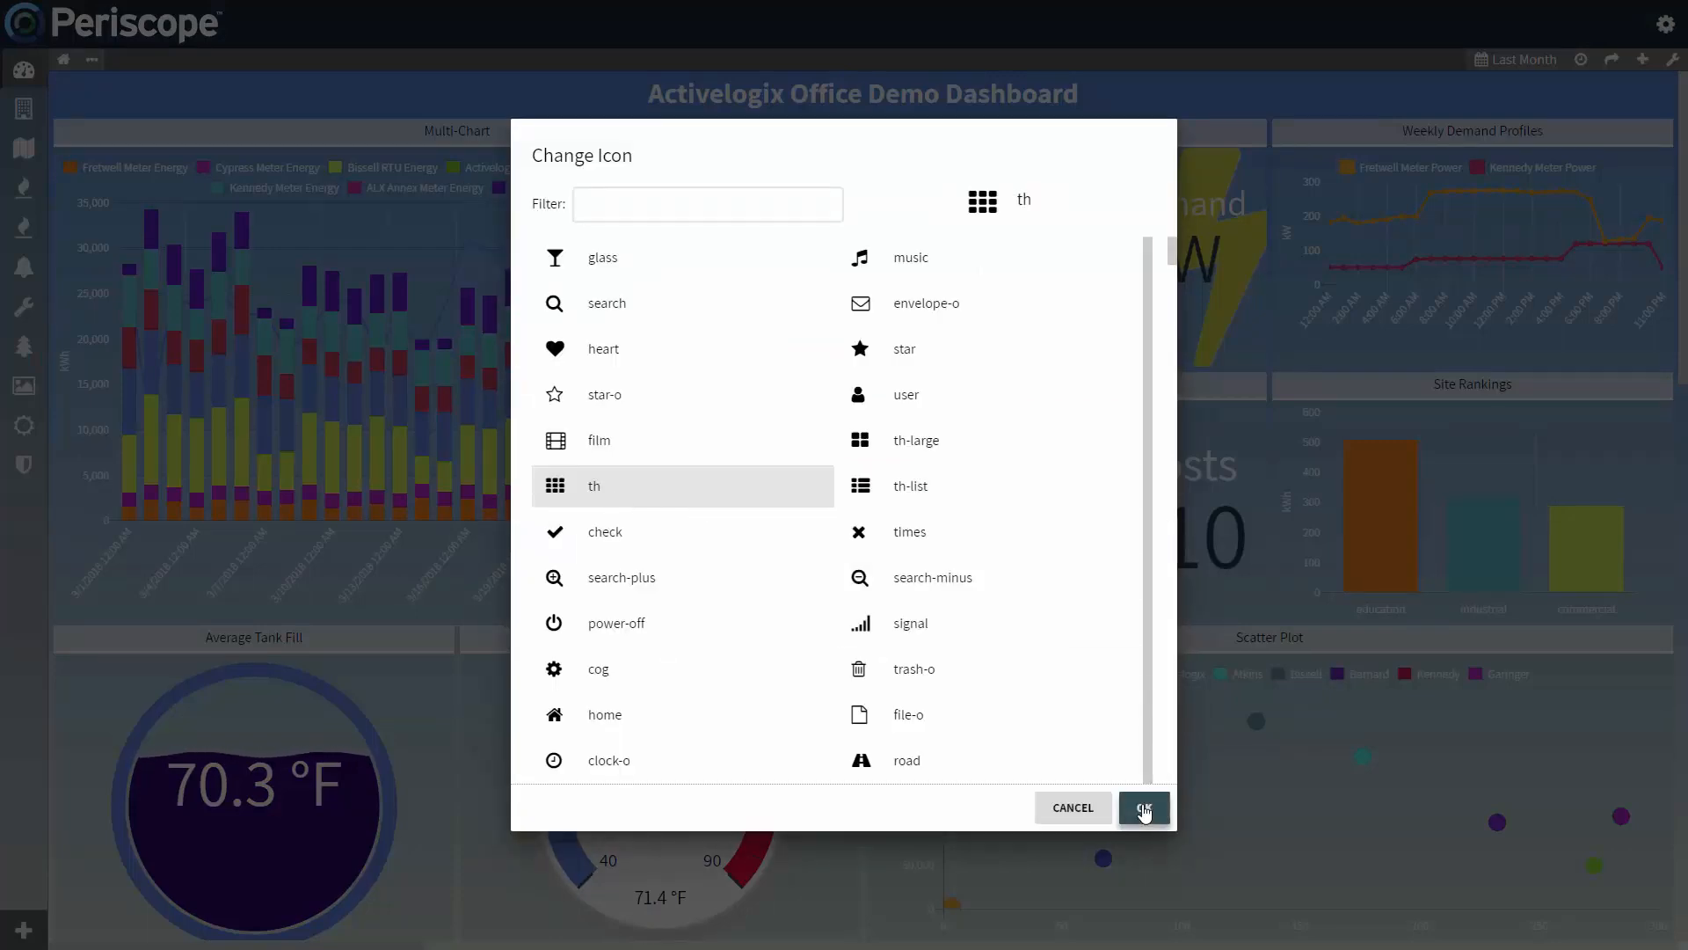
click(1144, 807)
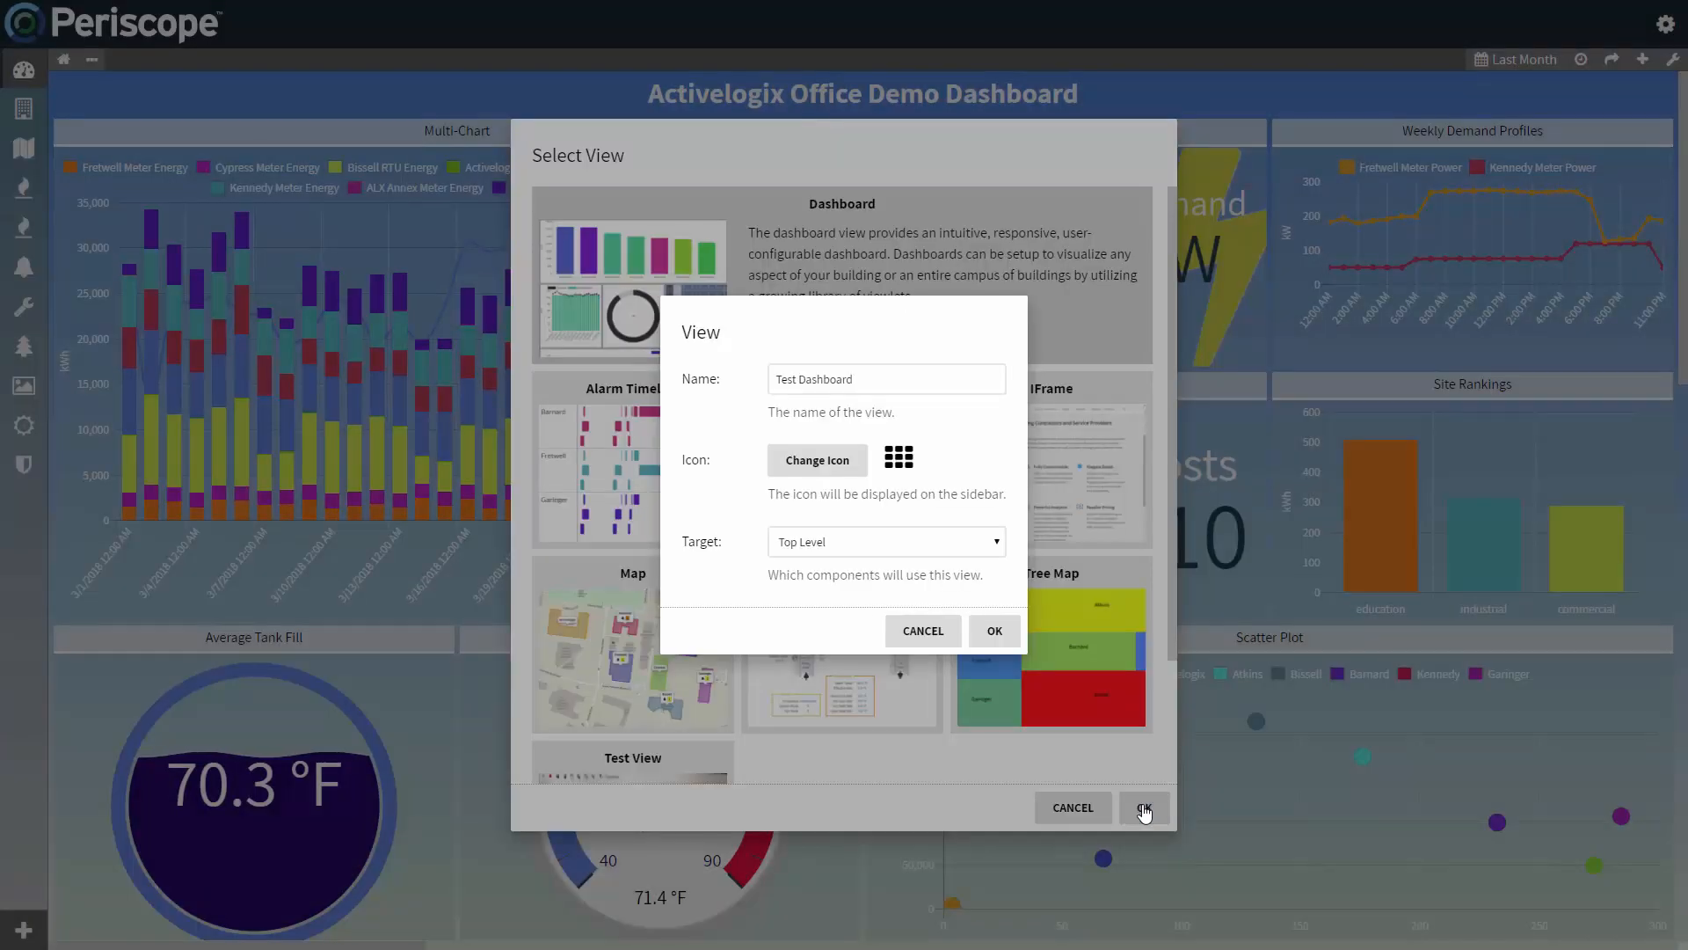
Step: Try targeting the view at a Custom Query with the filter "equip and vav"
click(913, 547)
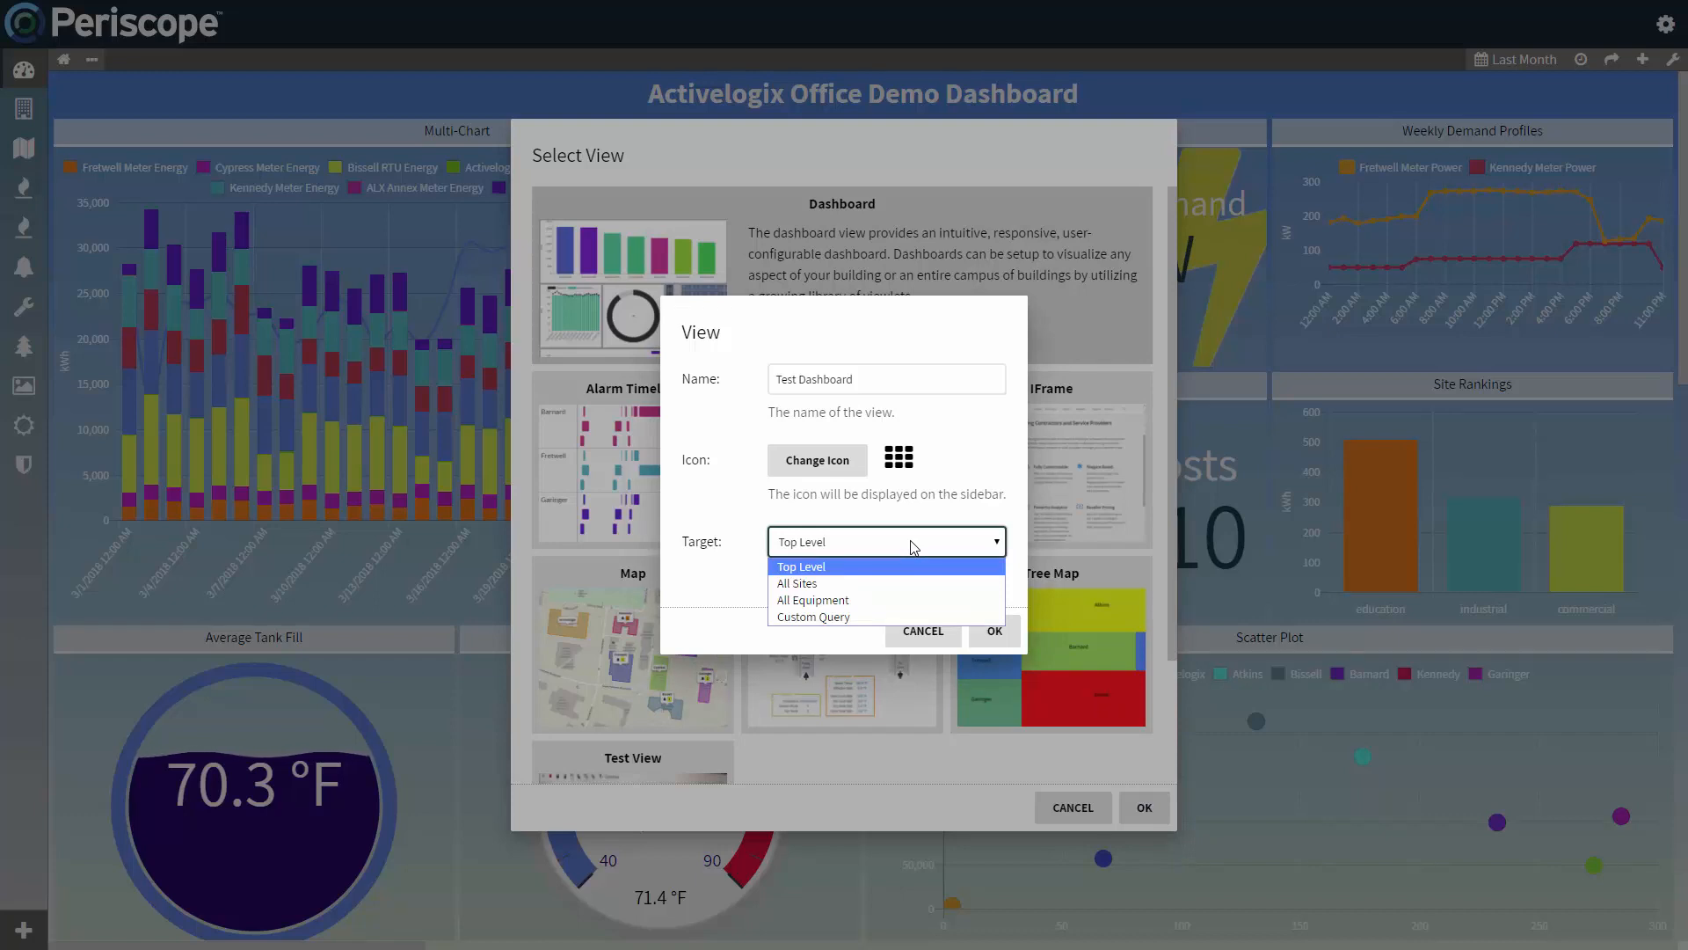
click(905, 617)
drag(900, 572, 821, 572)
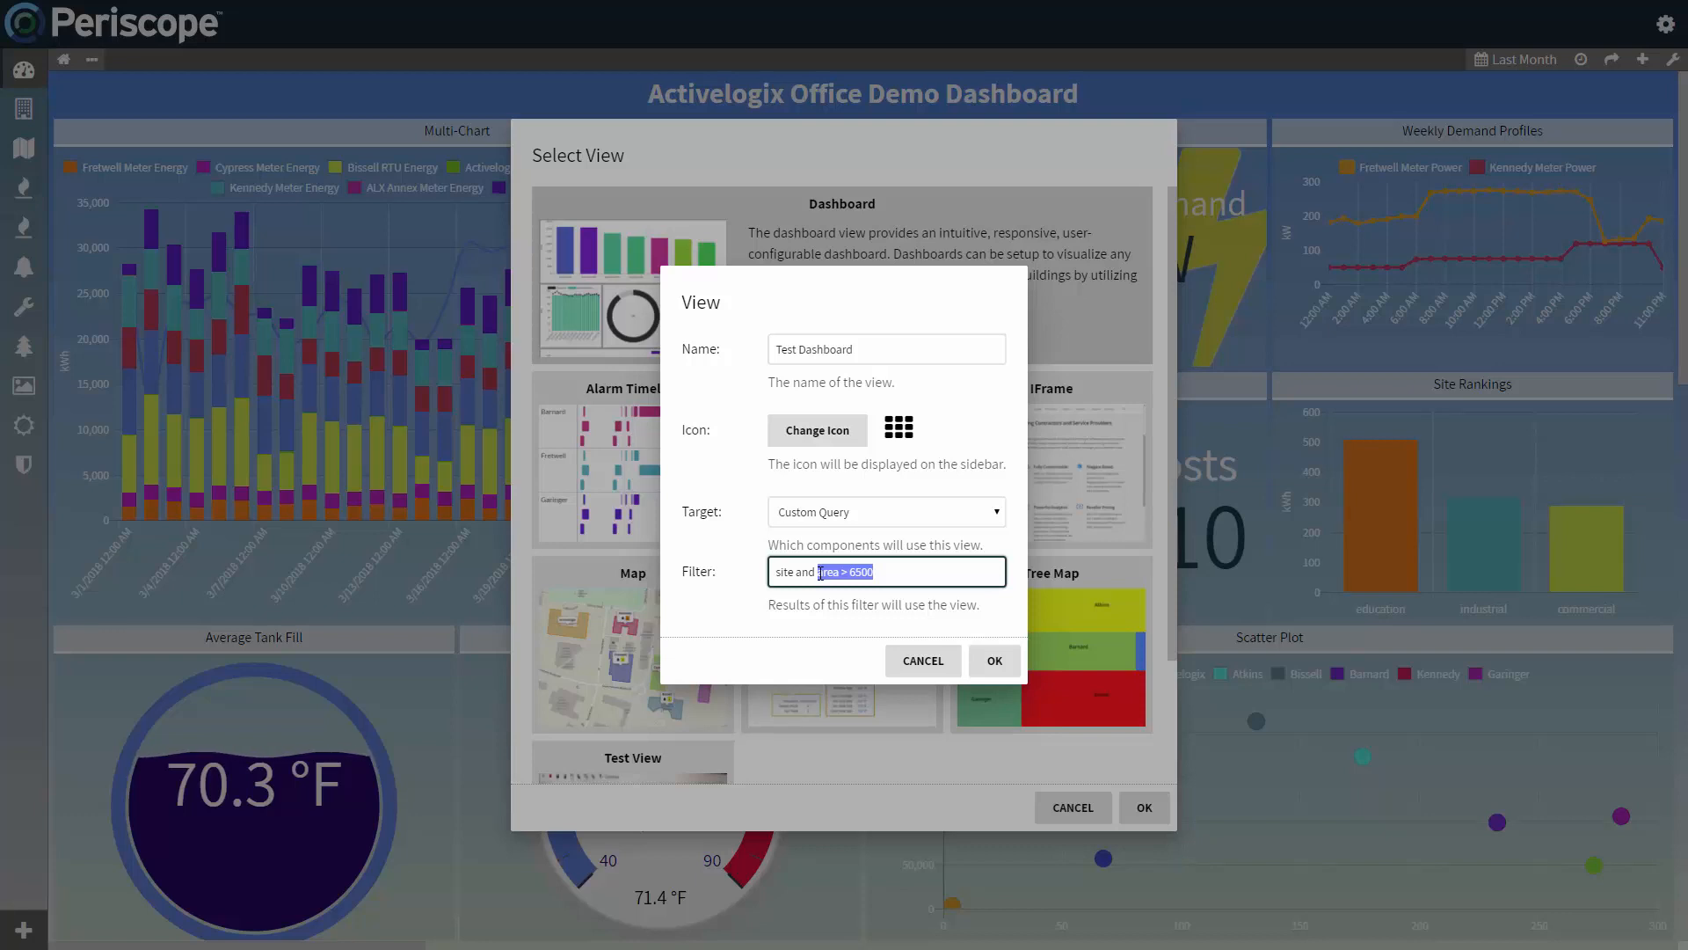
key(BackSpace)
key(BackSpace)
key(BackSpace)
key(BackSpace)
key(BackSpace)
key(BackSpace)
key(BackSpace)
key(BackSpace)
key(BackSpace)
key(BackSpace)
text(equip )
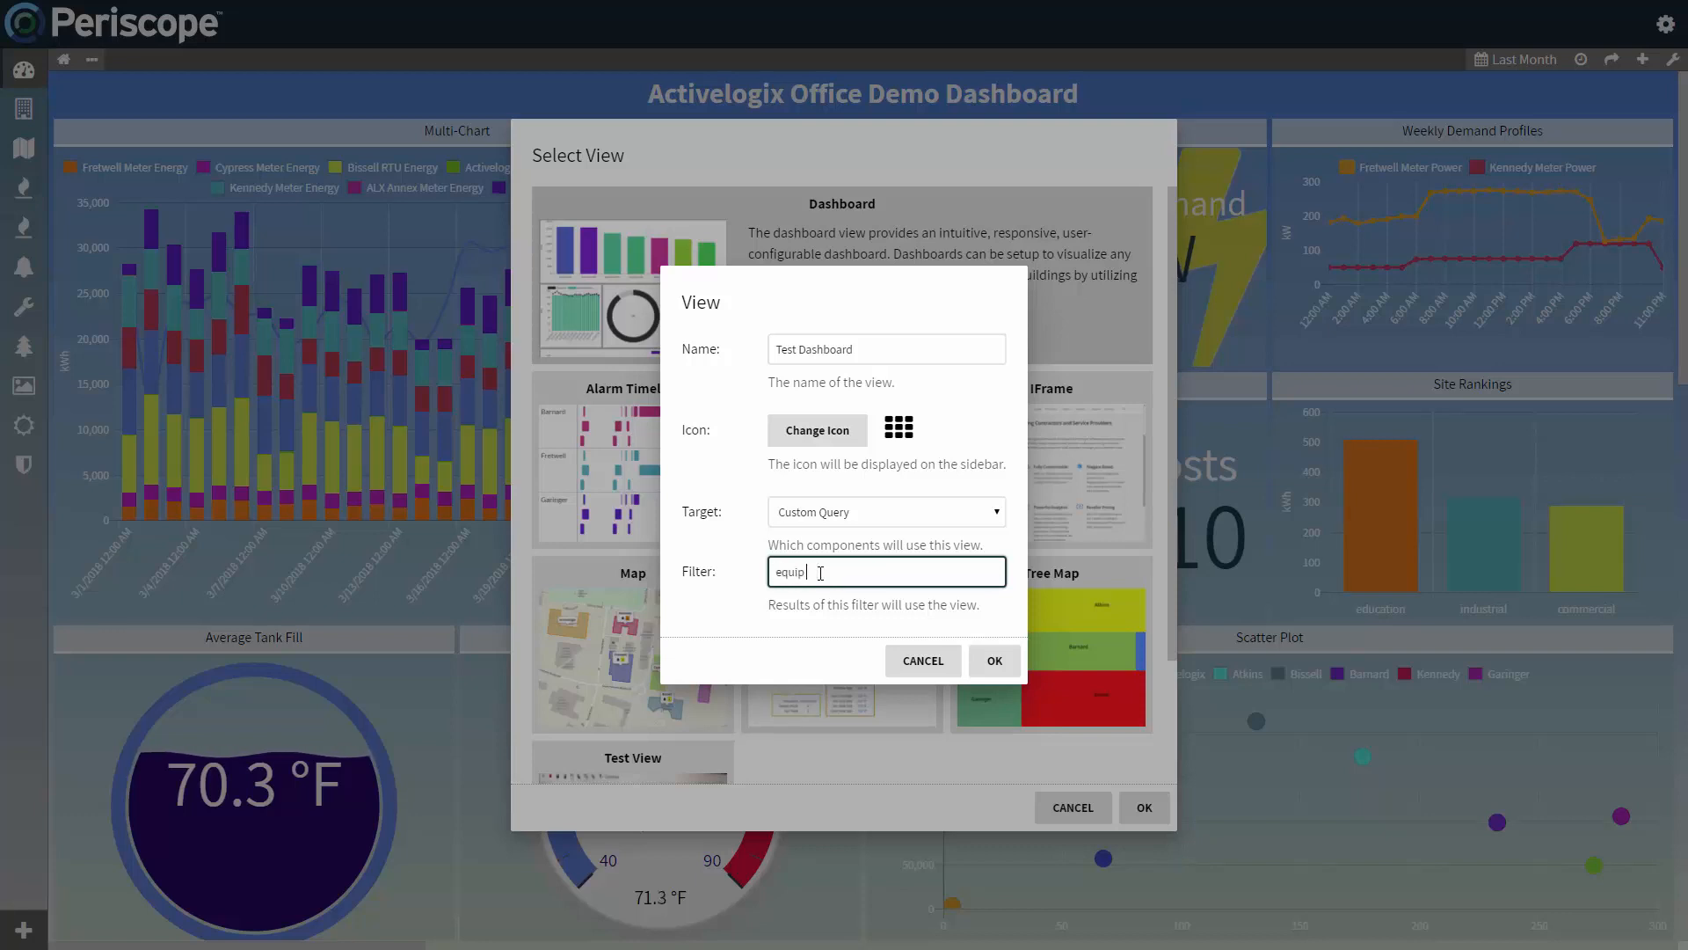
text(and vav)
Step: Set the view's target to Top Level and finish creating the view
click(862, 518)
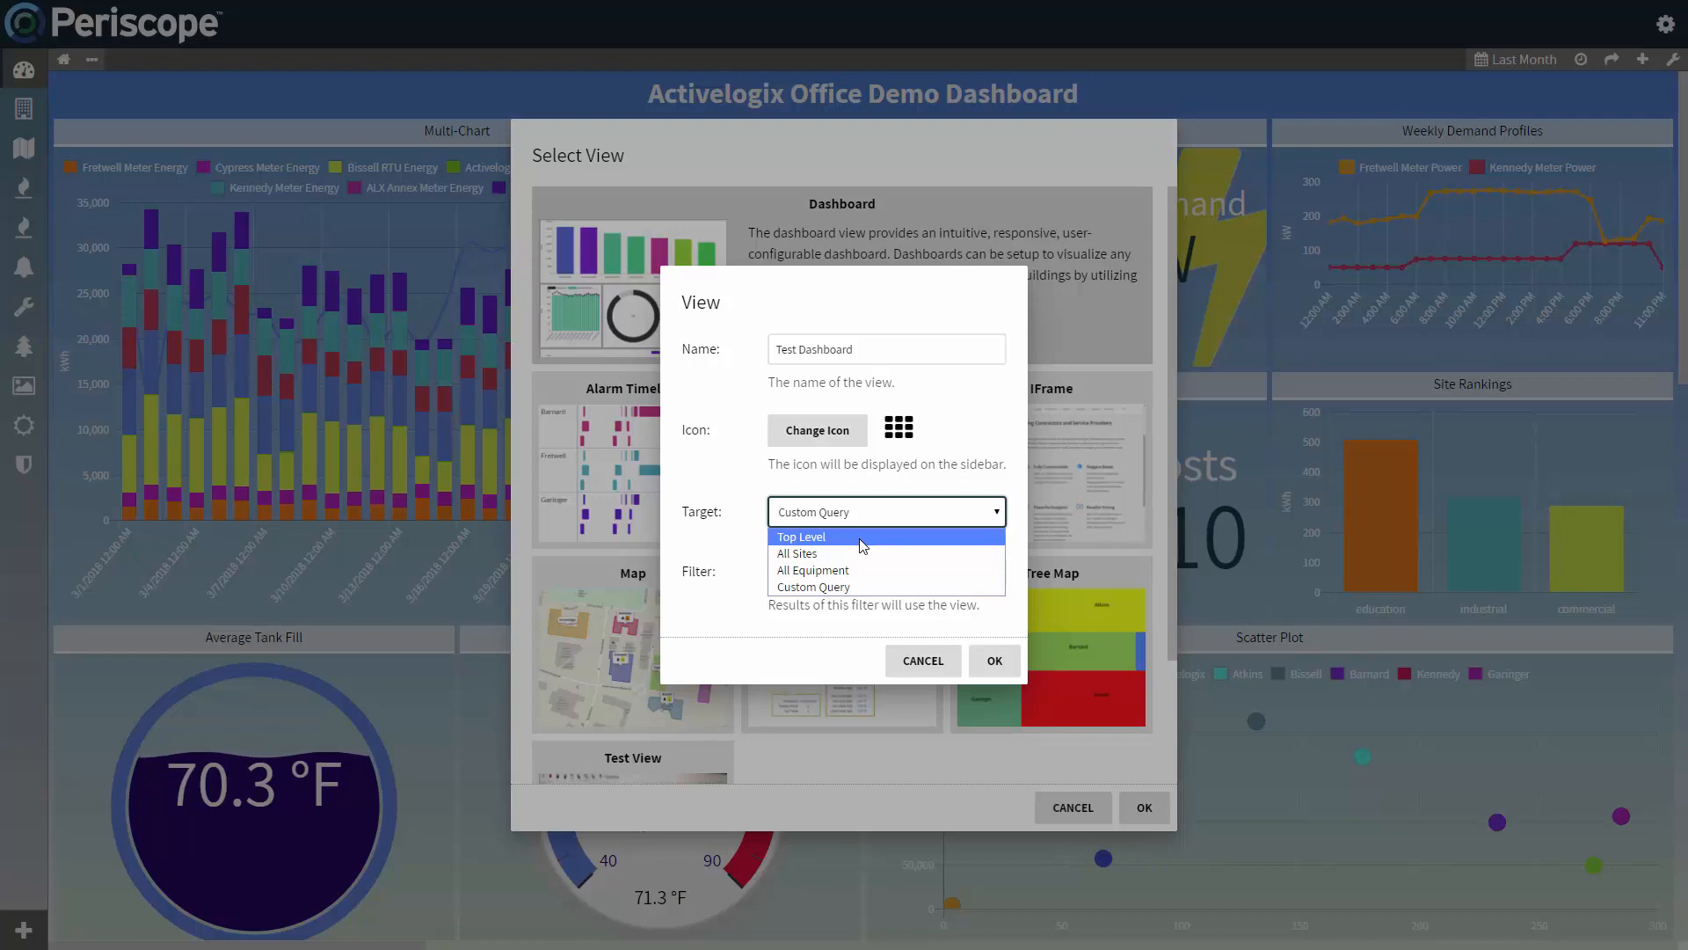
click(862, 537)
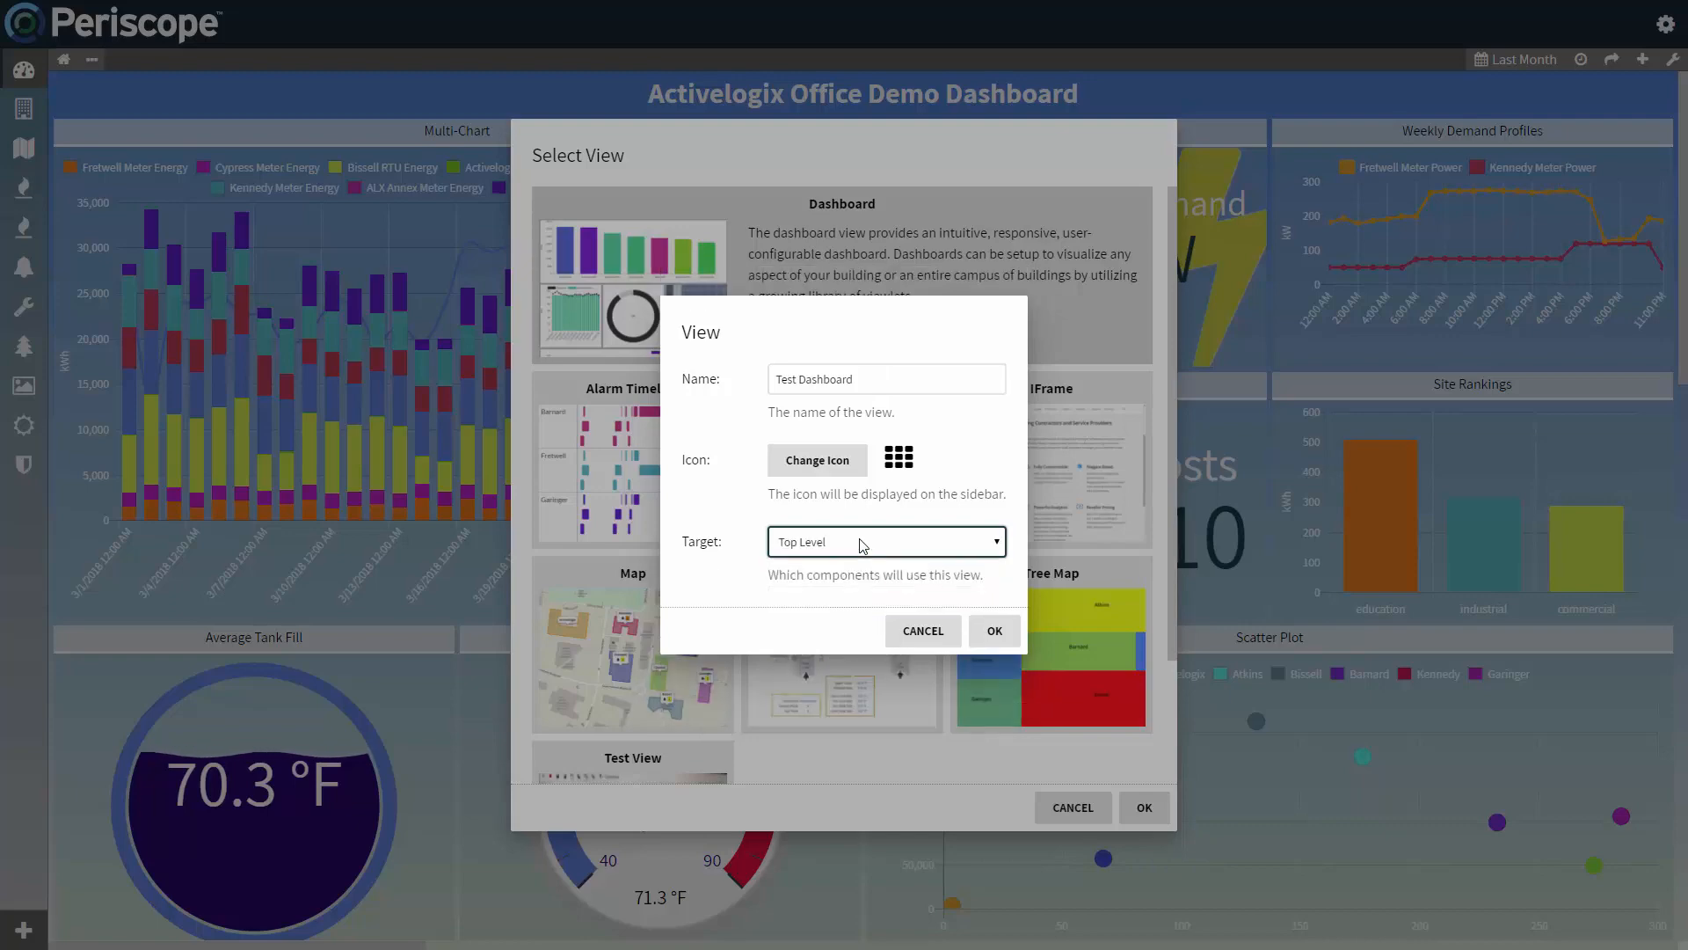
click(985, 633)
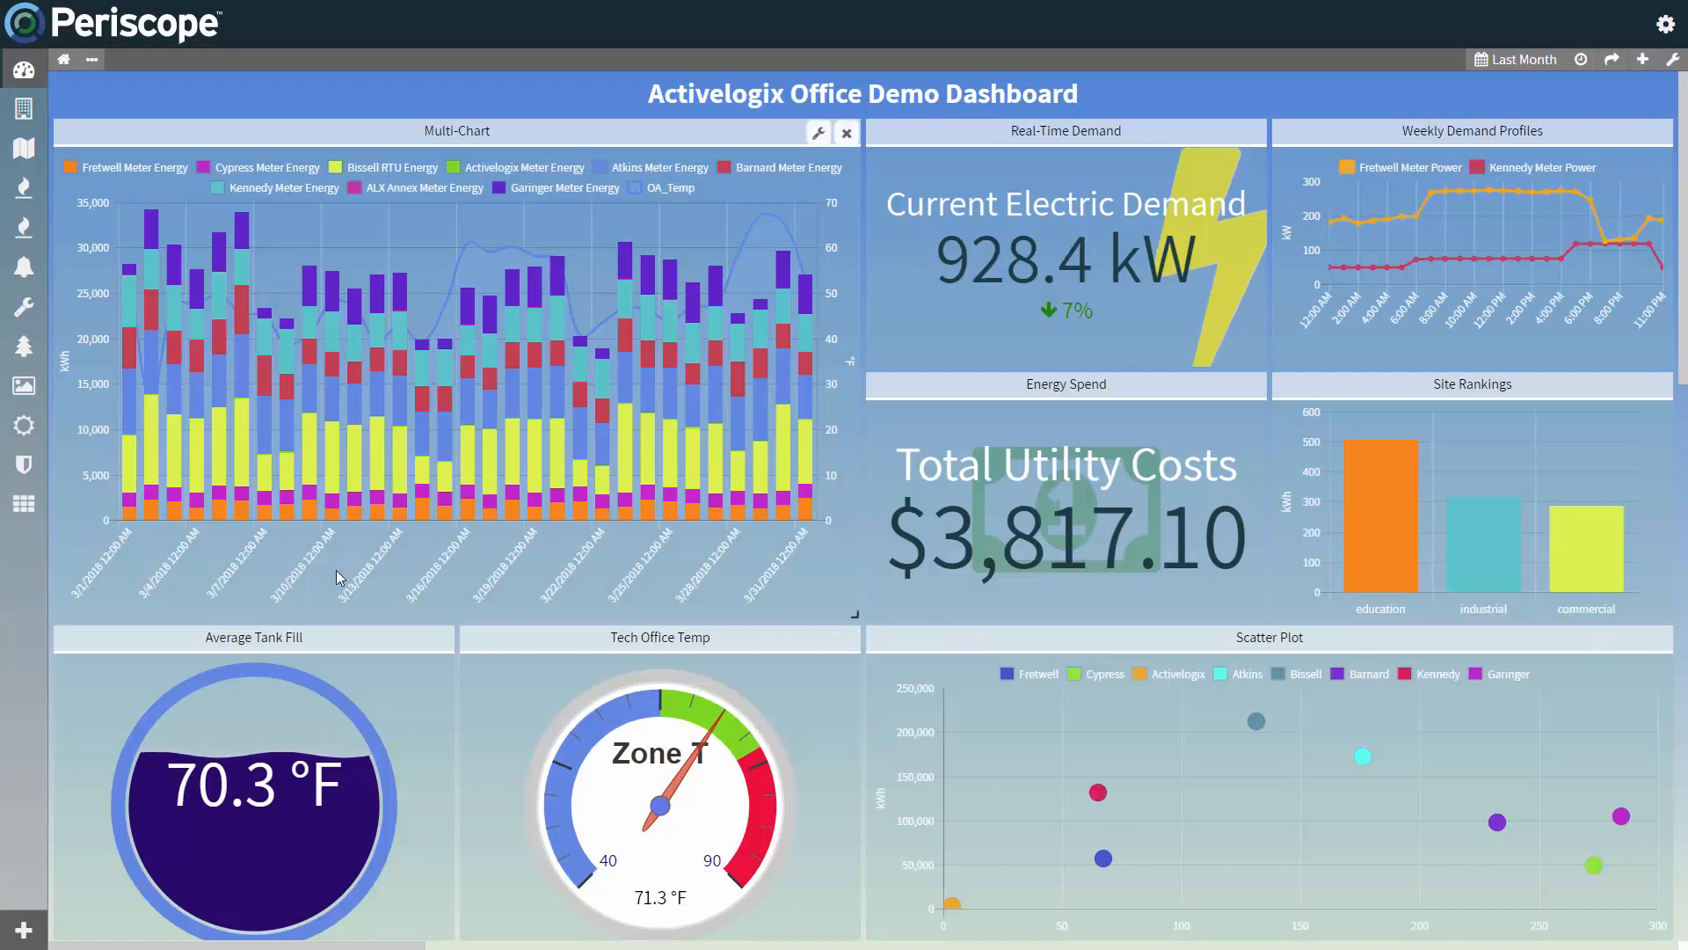
Step: Add a KPI viewlet to the empty Test Dashboard and enlarge it to about twice its width and two and a half times its height
click(31, 511)
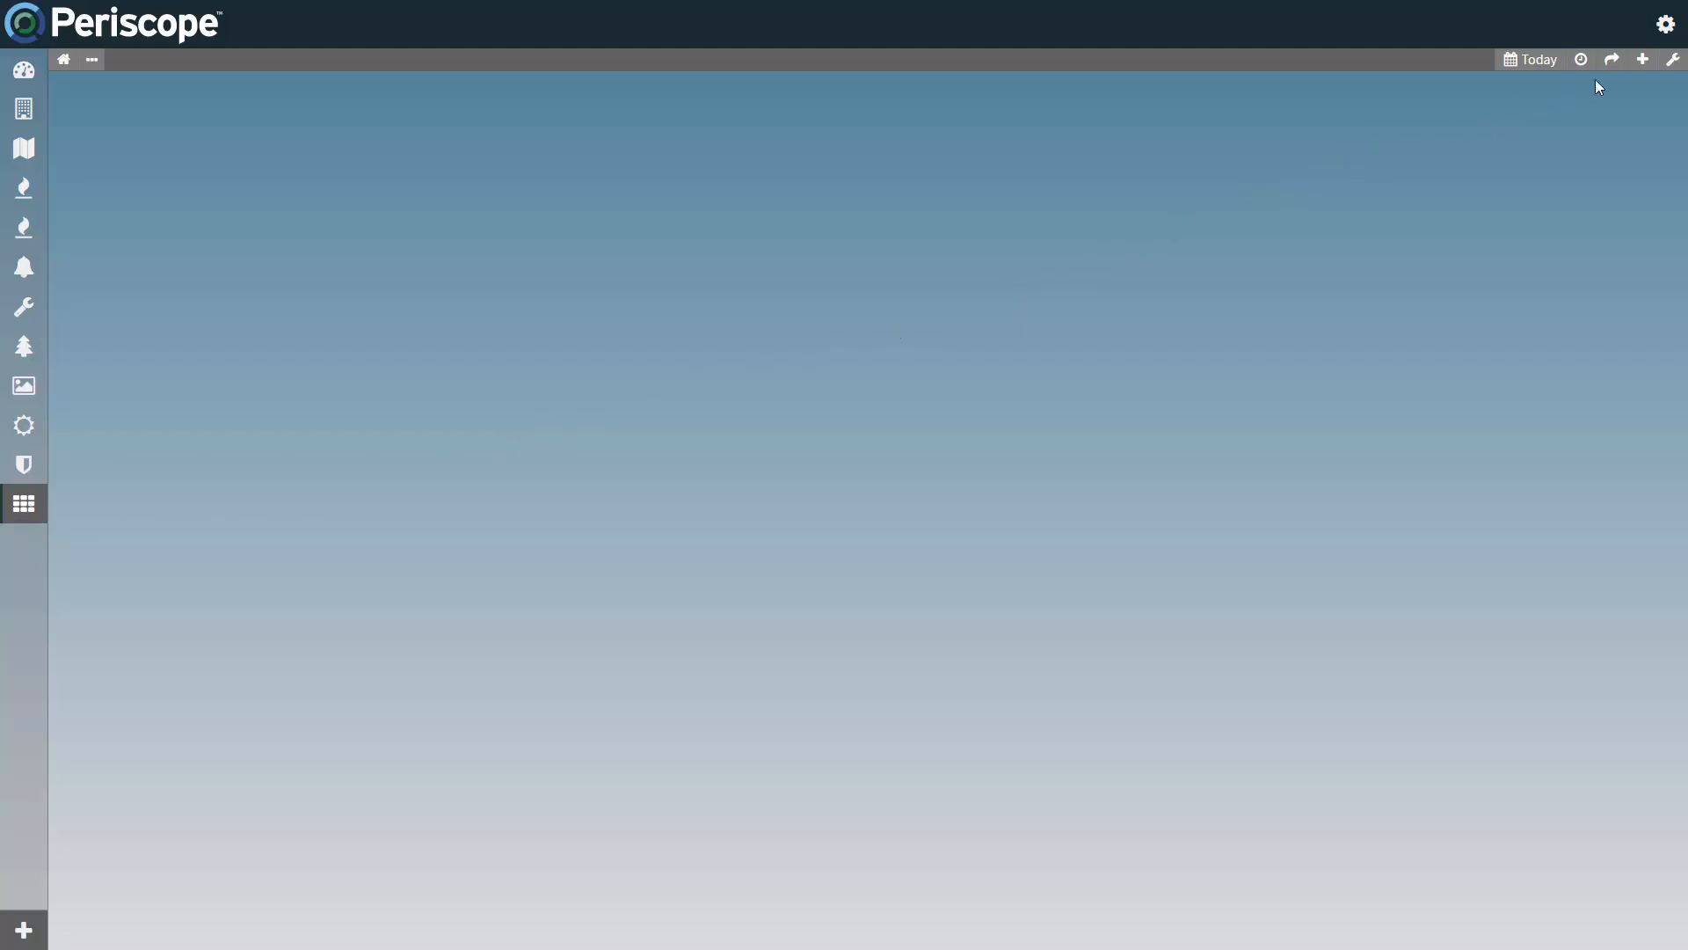
click(1642, 60)
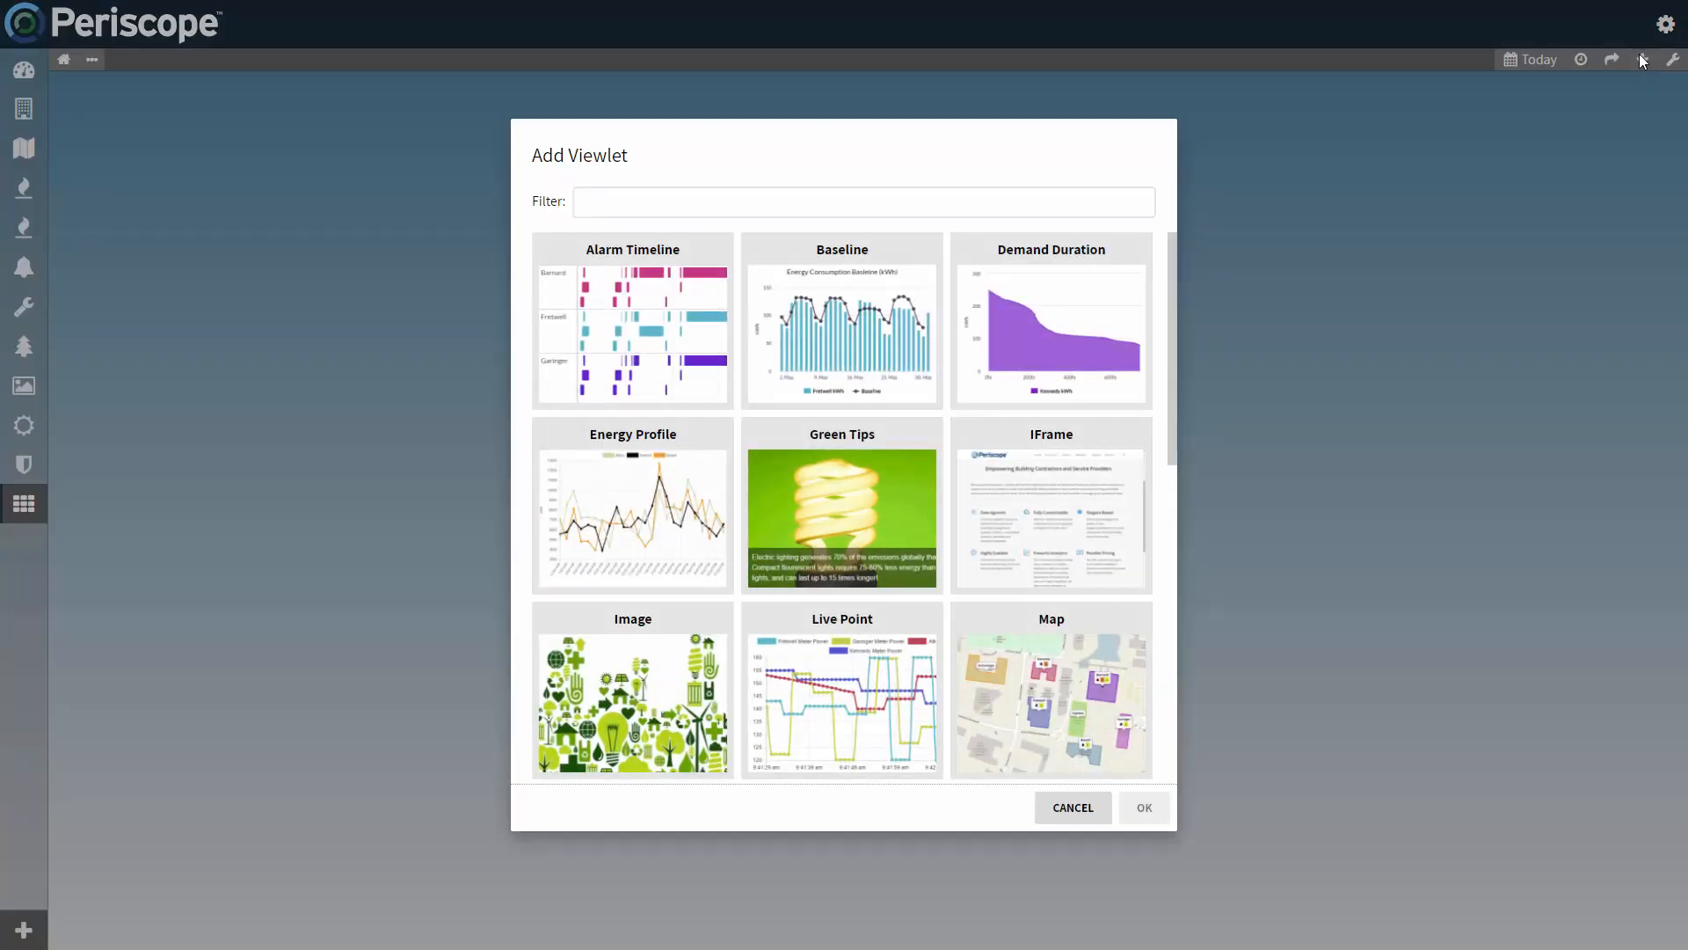
scroll(863, 343, down, 2)
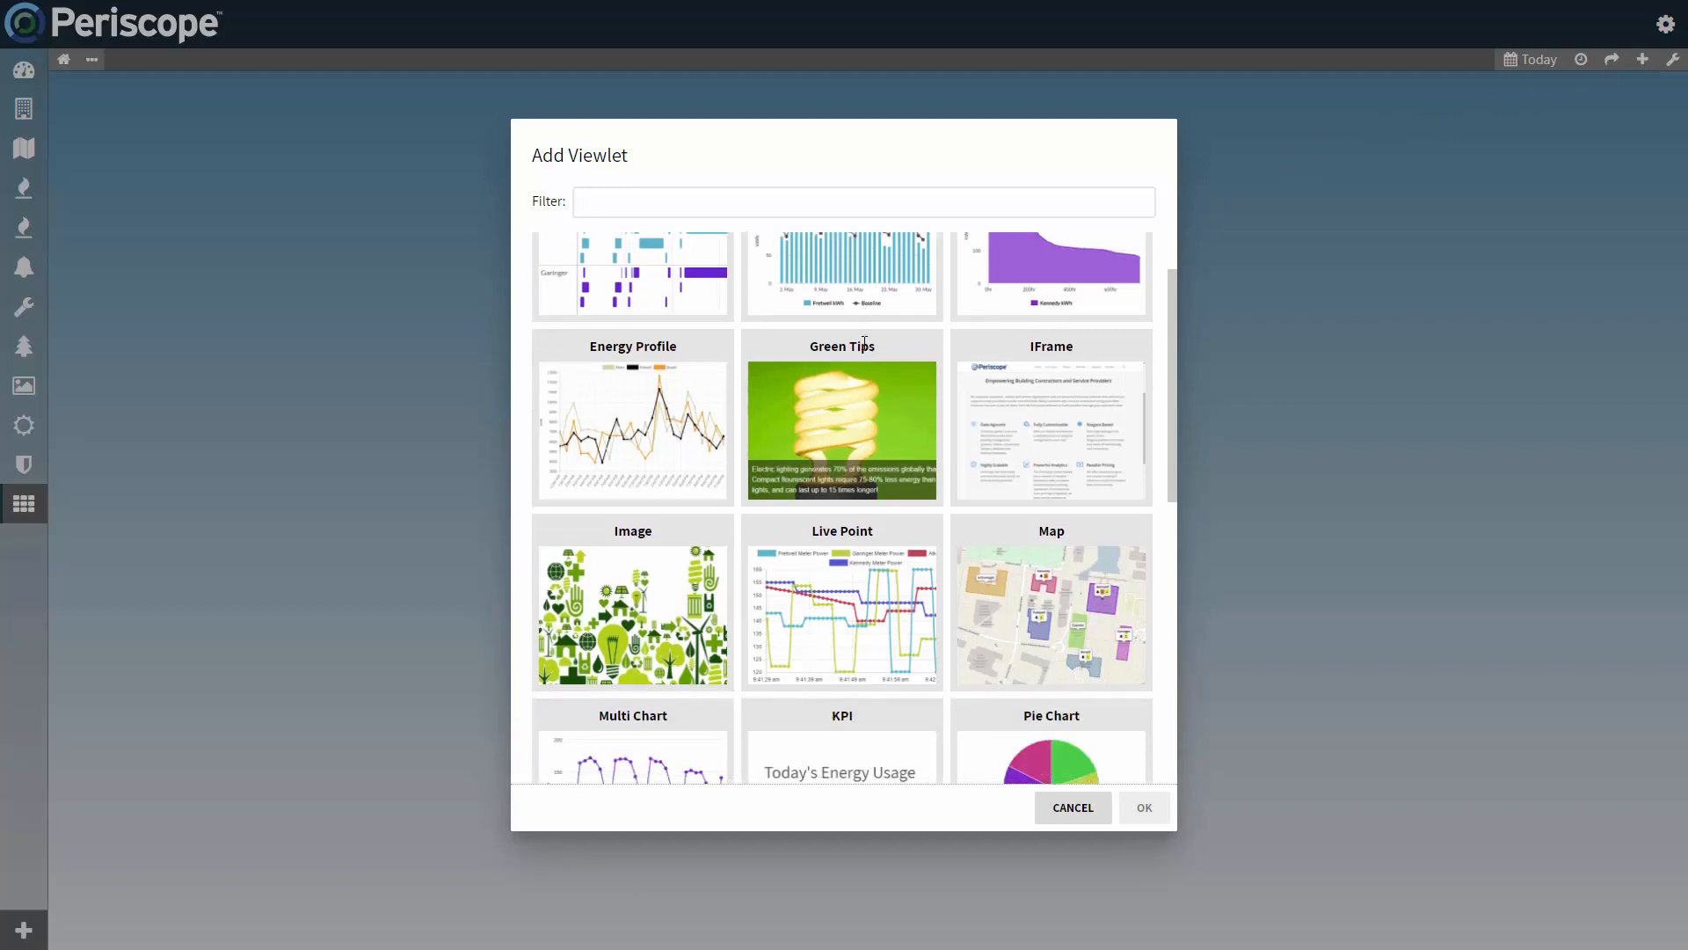
scroll(864, 347, down, 3)
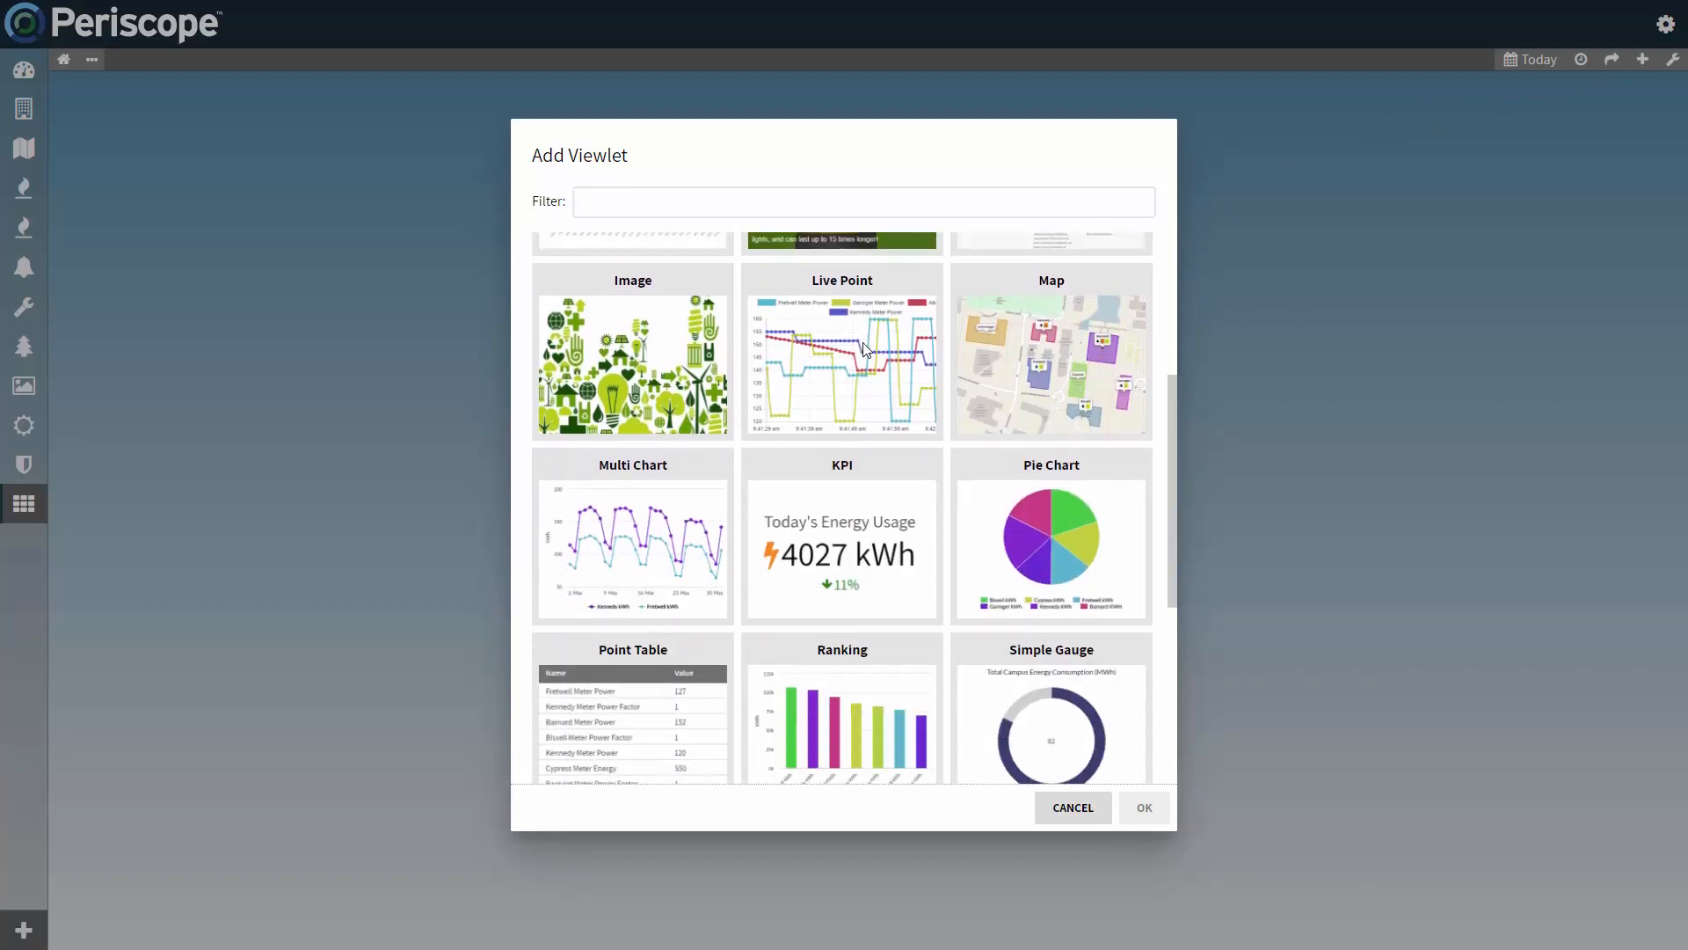
scroll(866, 350, down, 1)
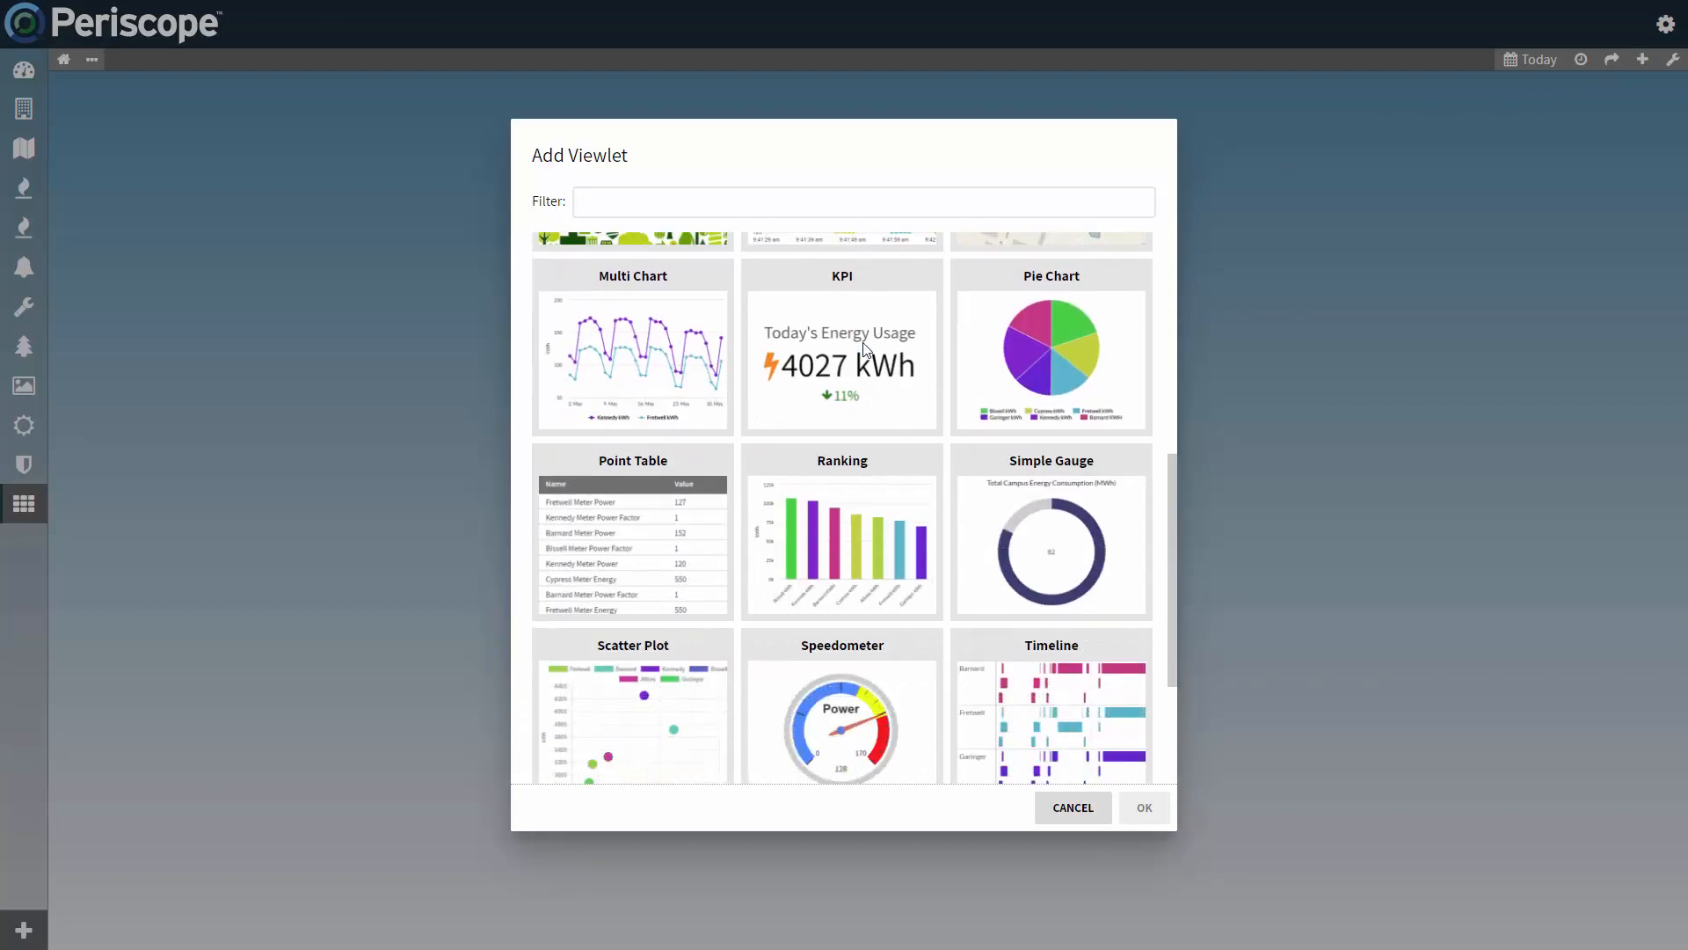
click(864, 345)
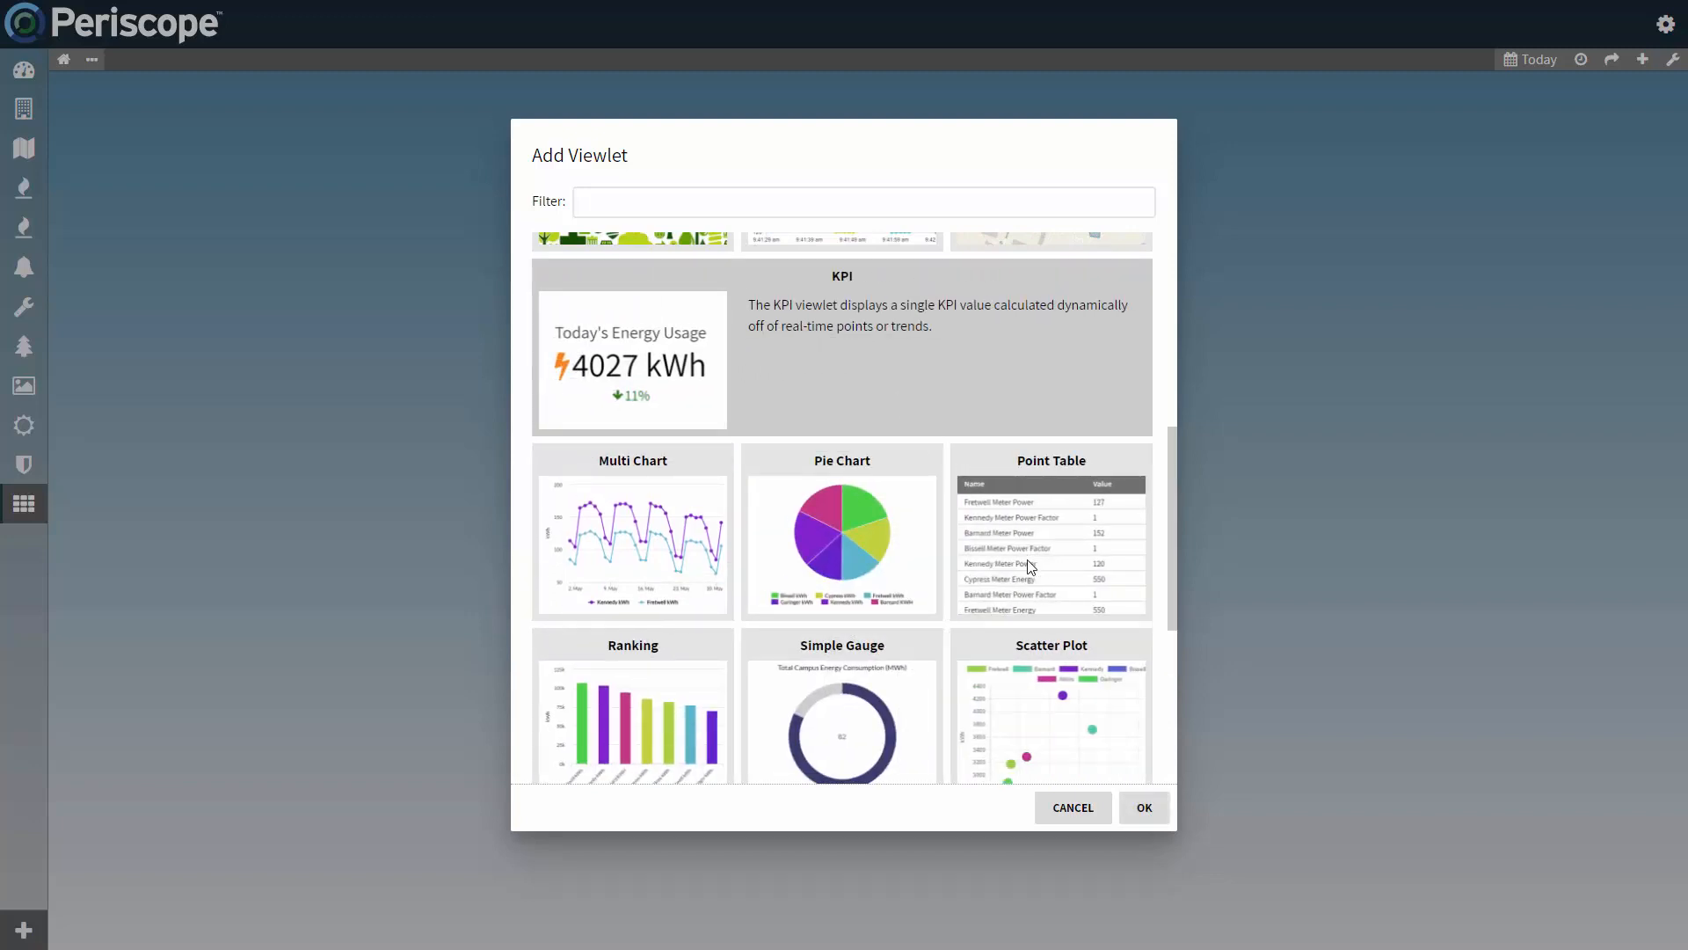
click(1144, 807)
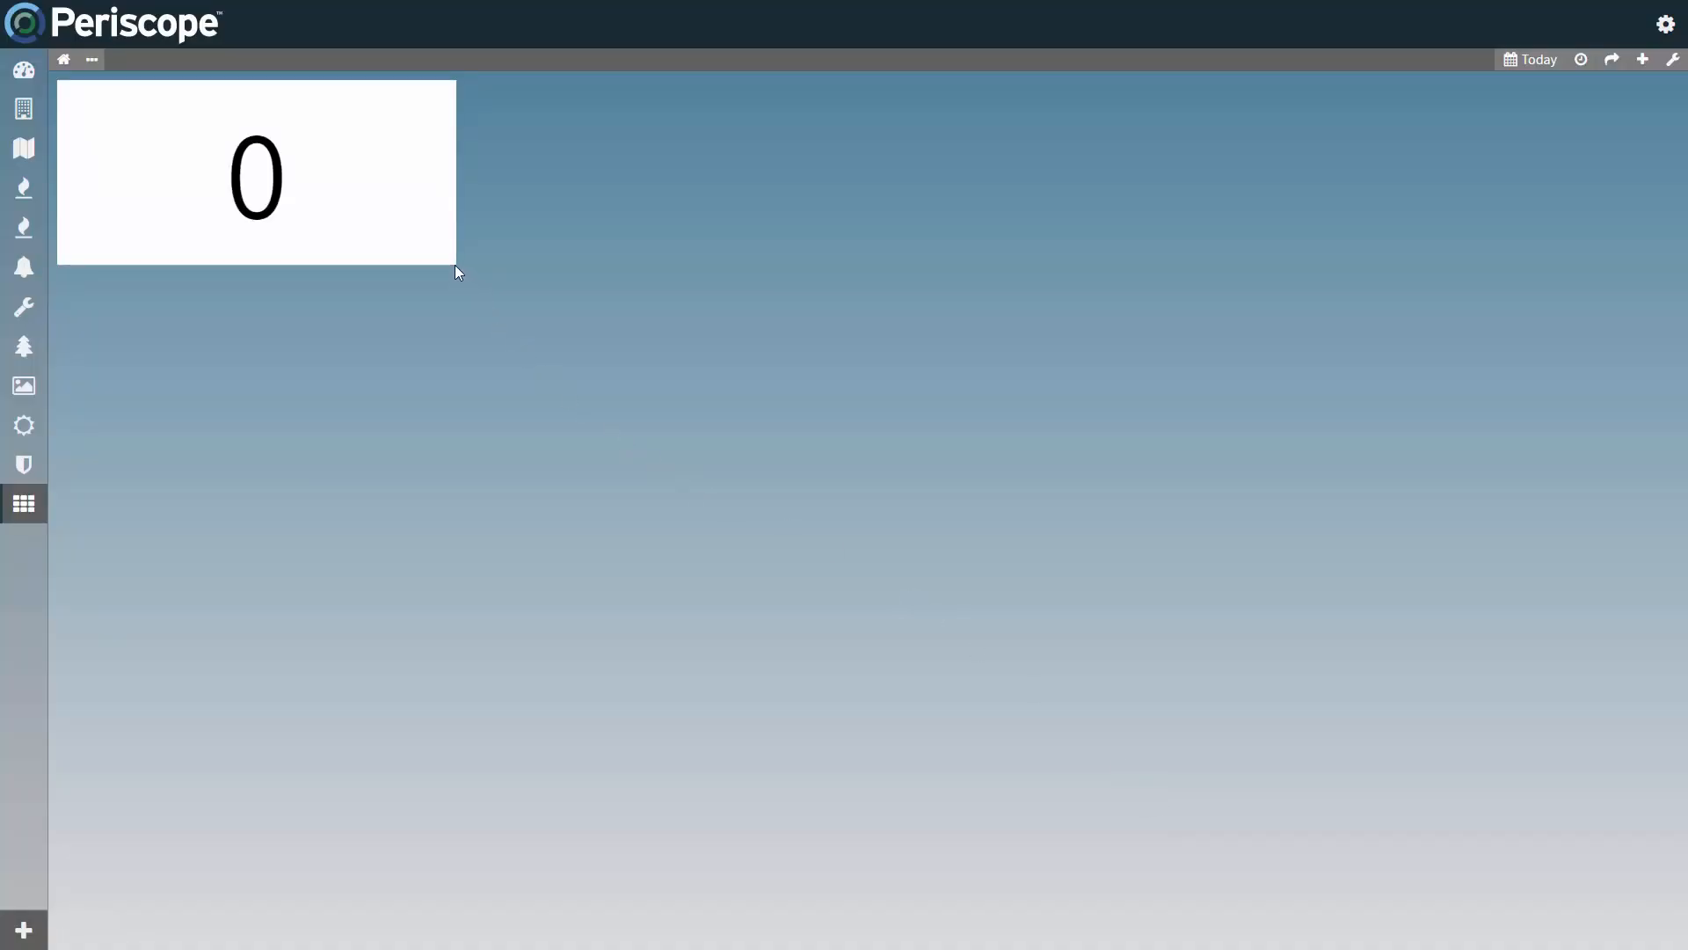
drag(455, 266, 814, 603)
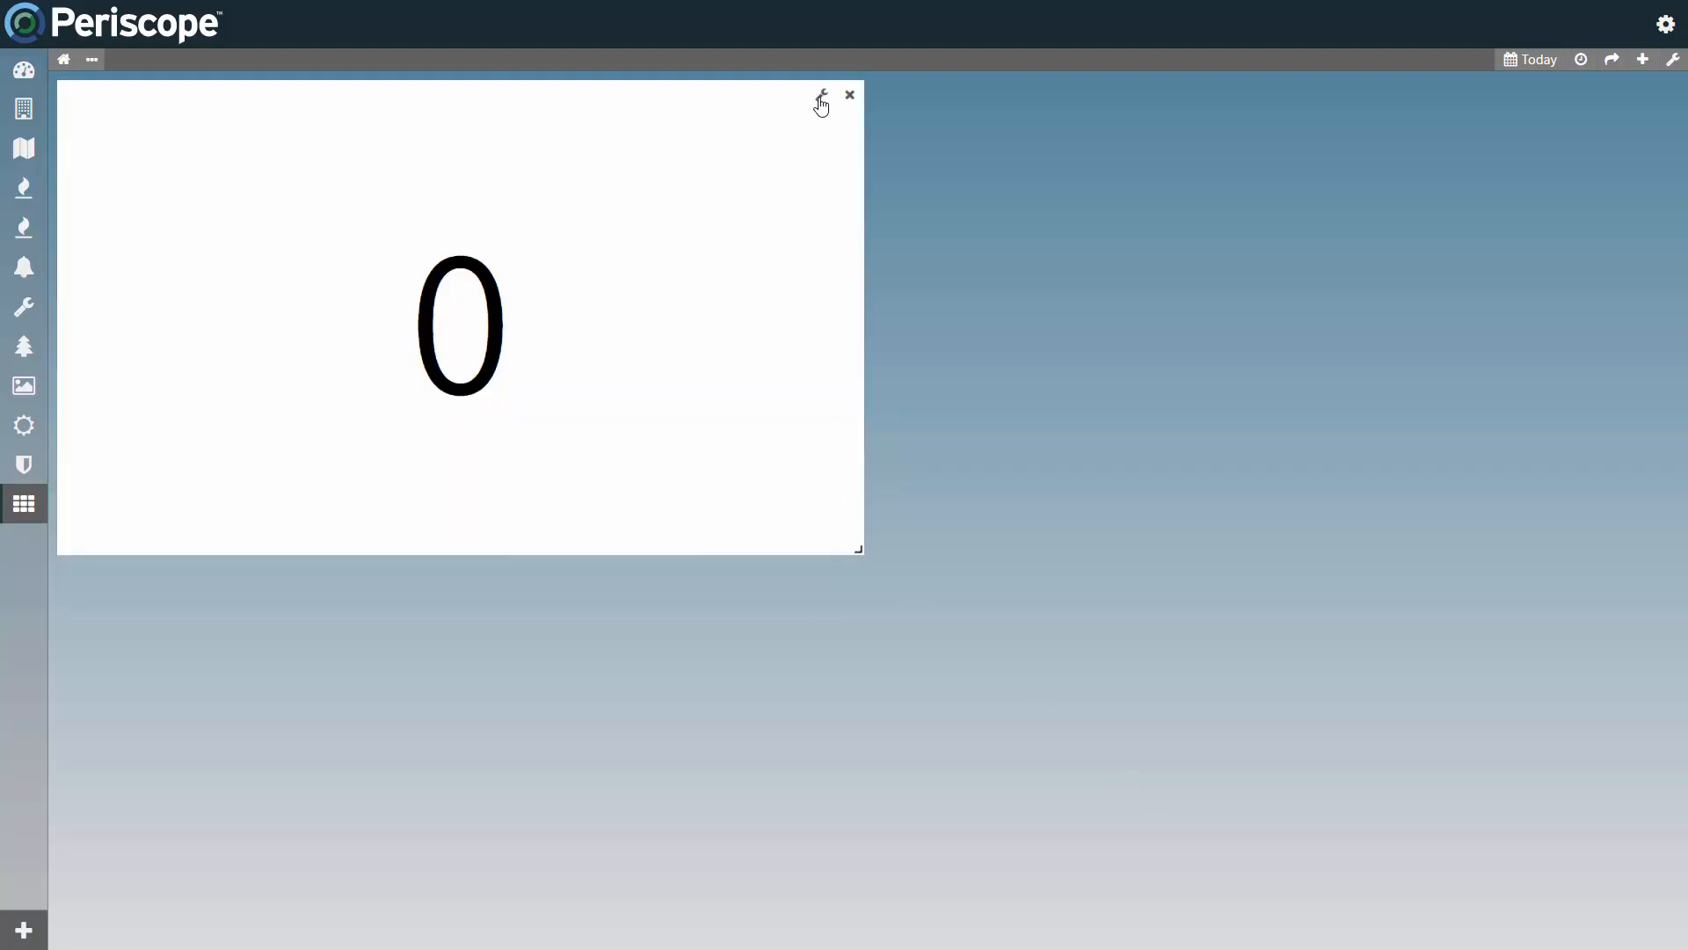
Step: Title the KPI viewlet "Testing" and open the point selection for its data
click(821, 97)
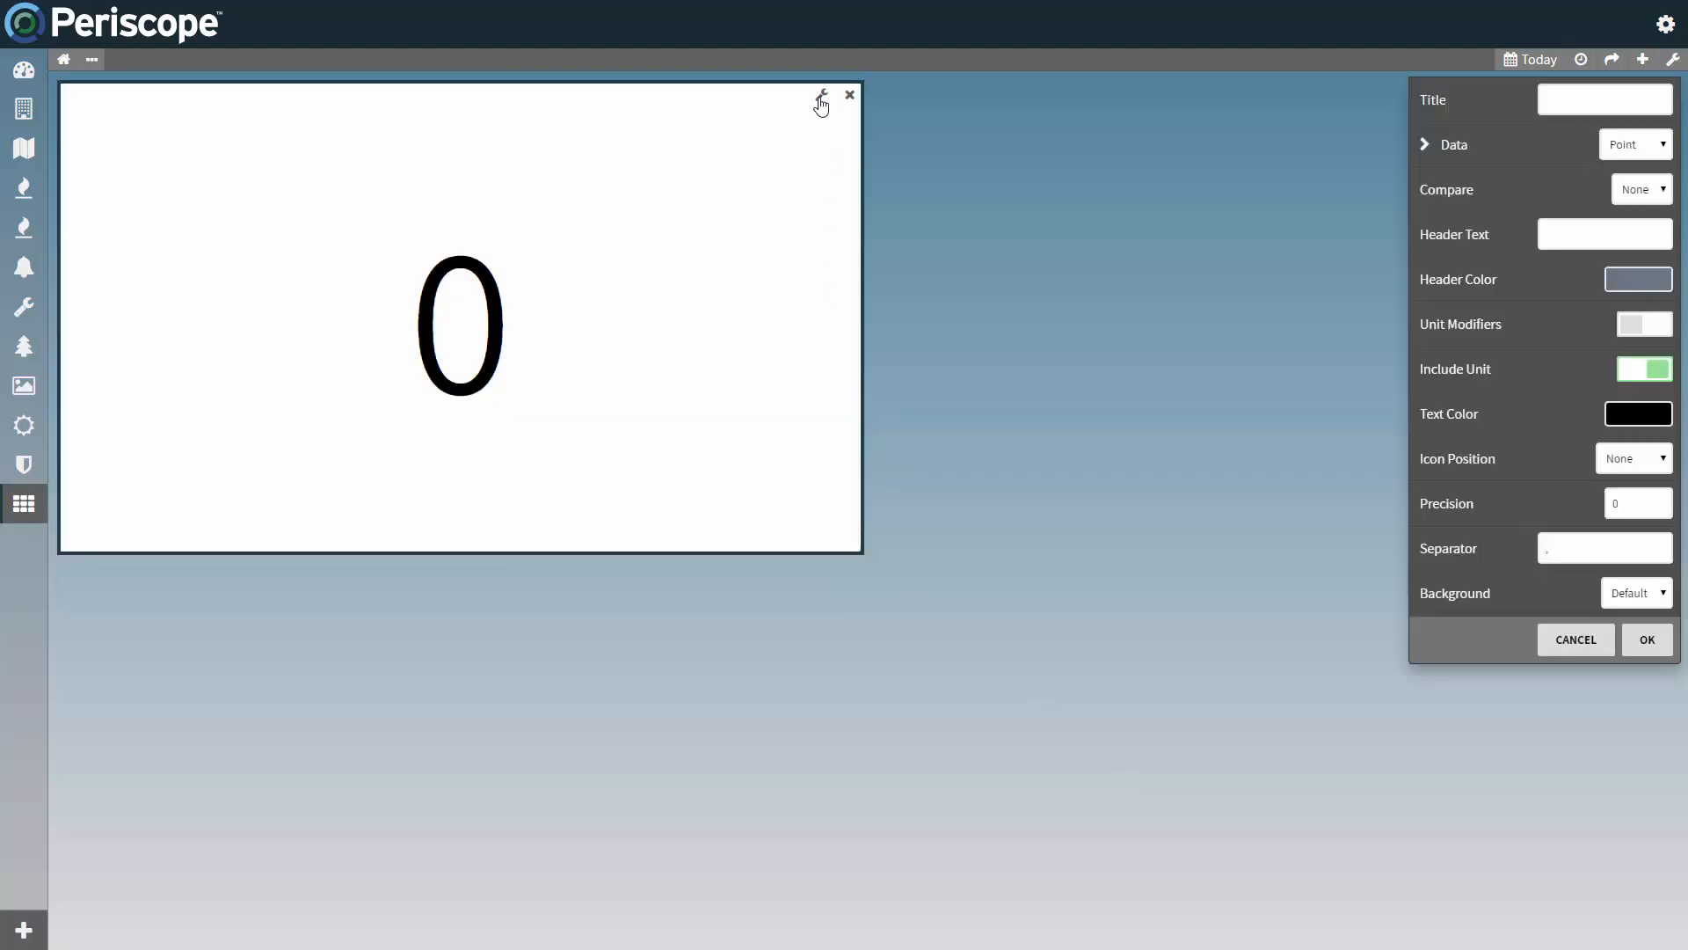
click(1574, 102)
text(Testing)
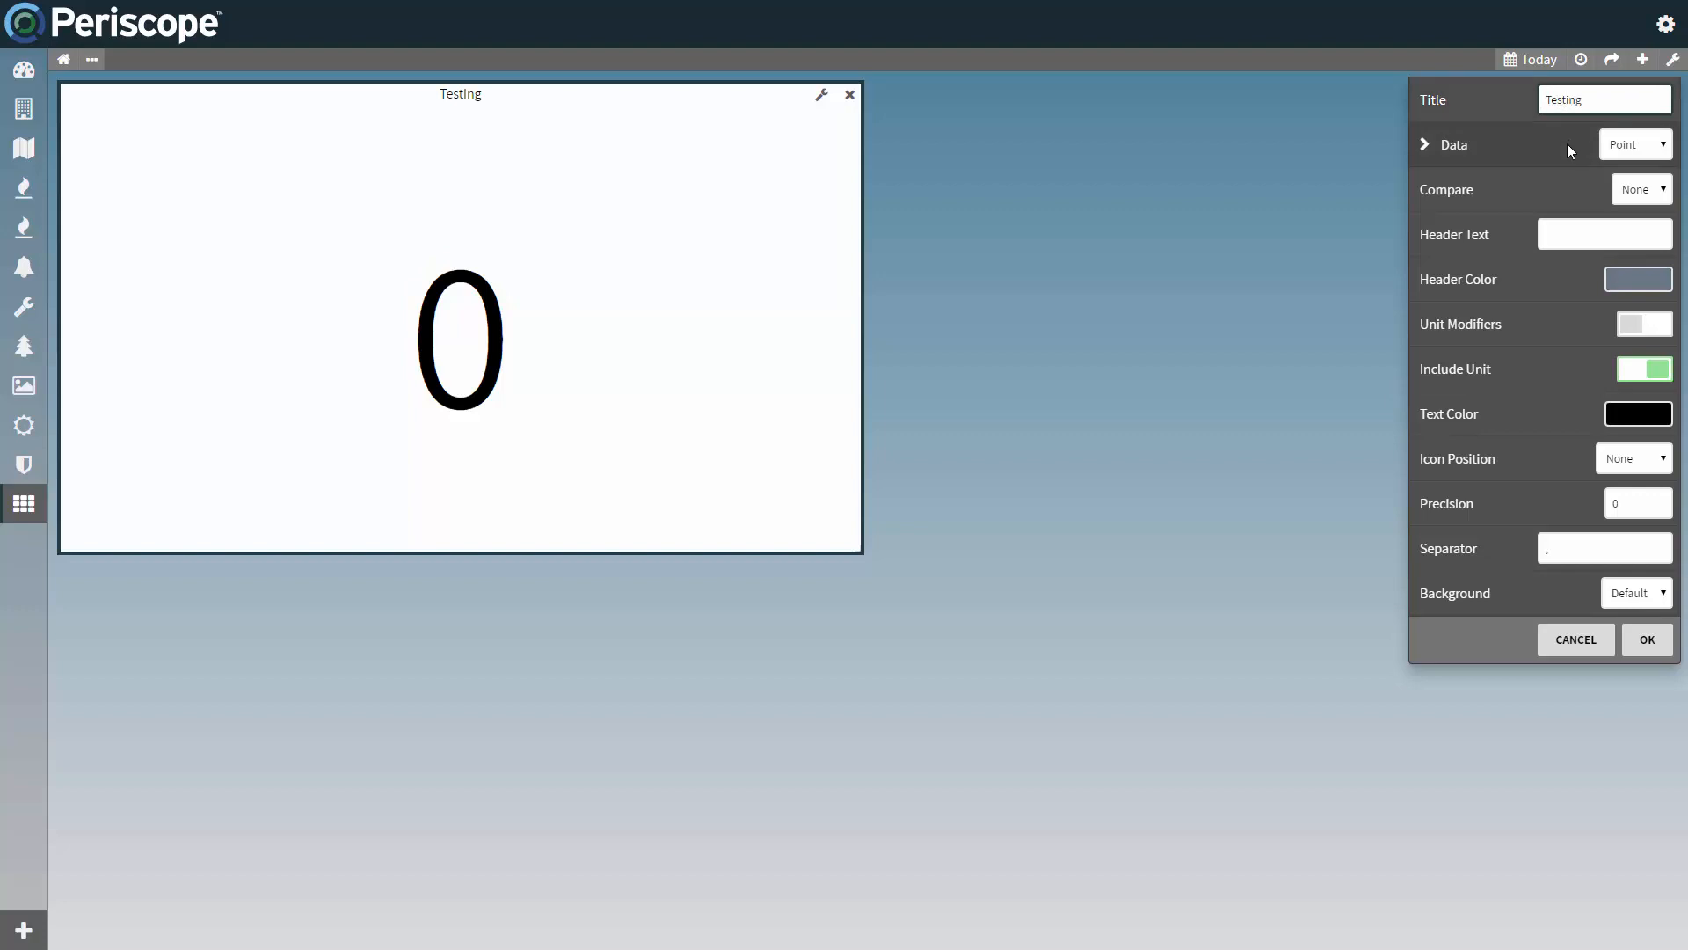
click(1569, 145)
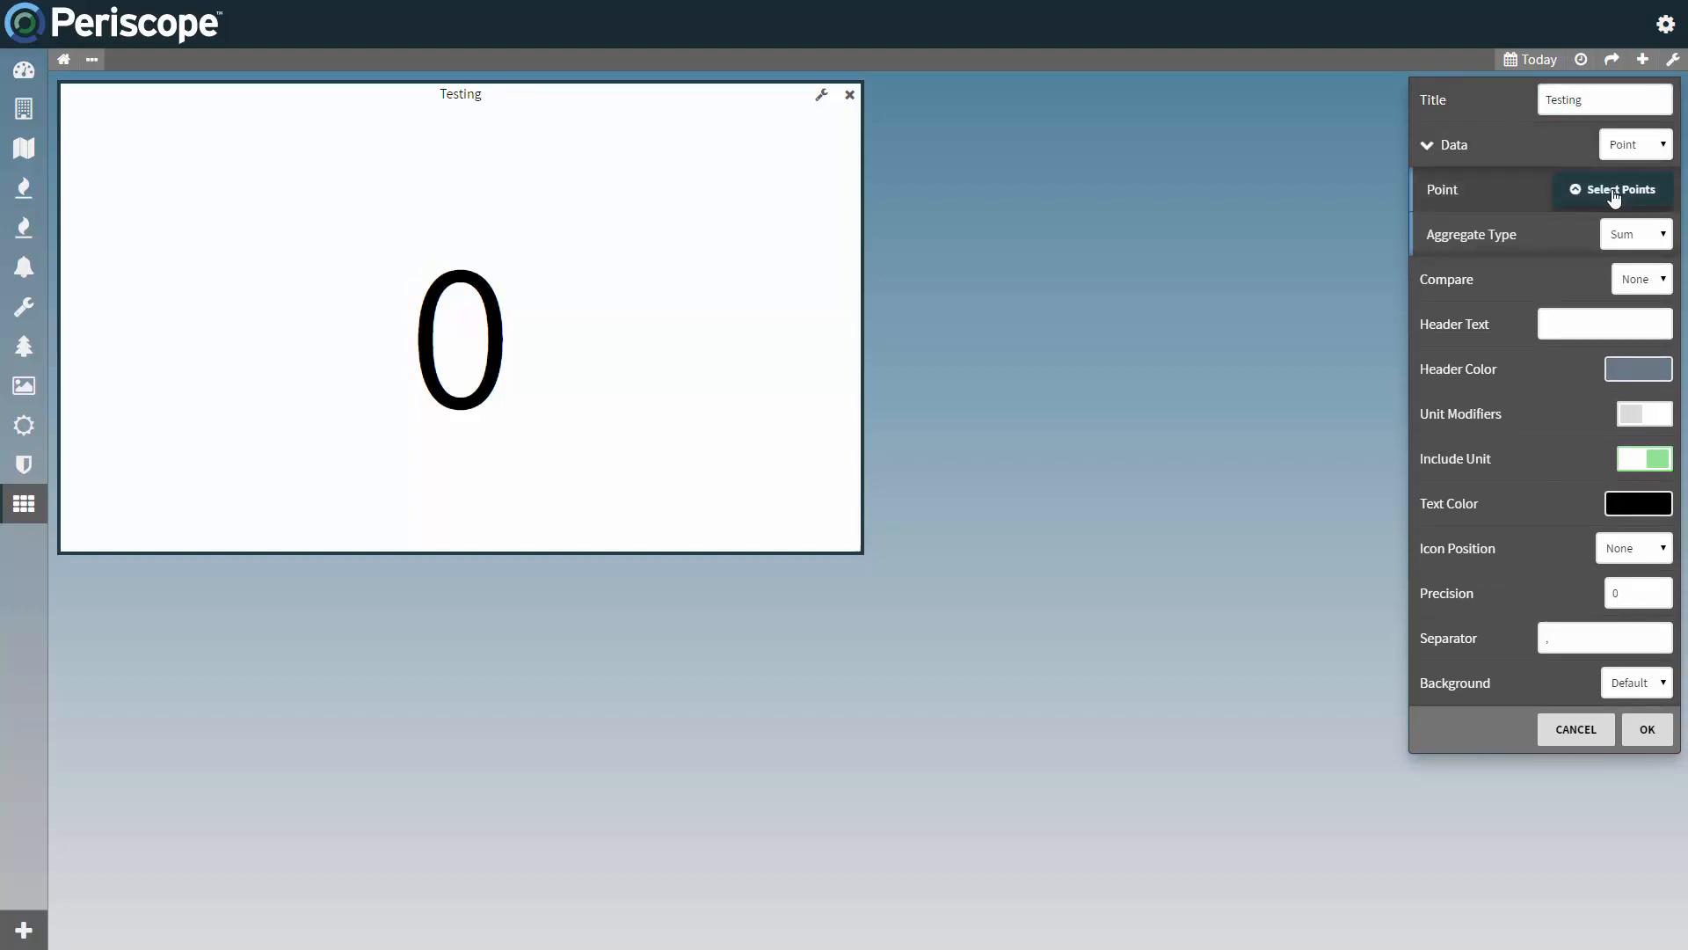
click(1614, 193)
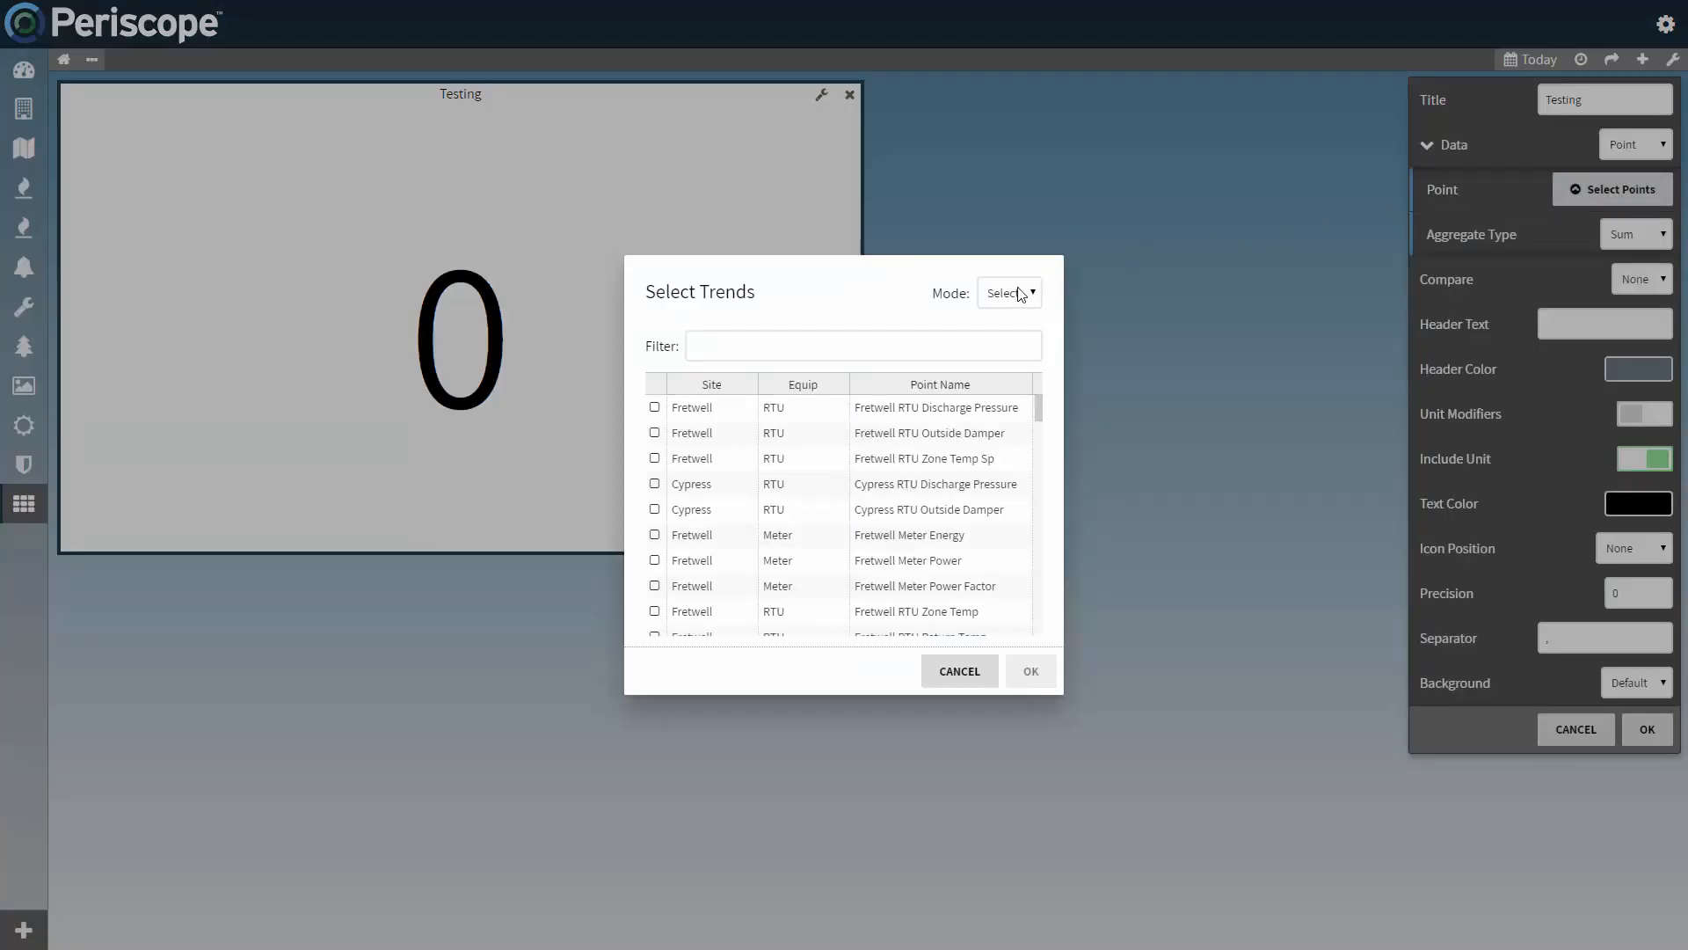
Step: Try picking the Cypress Meter Power and Activelogix Meter Power points individually from the list filtered by "Meter"
click(853, 345)
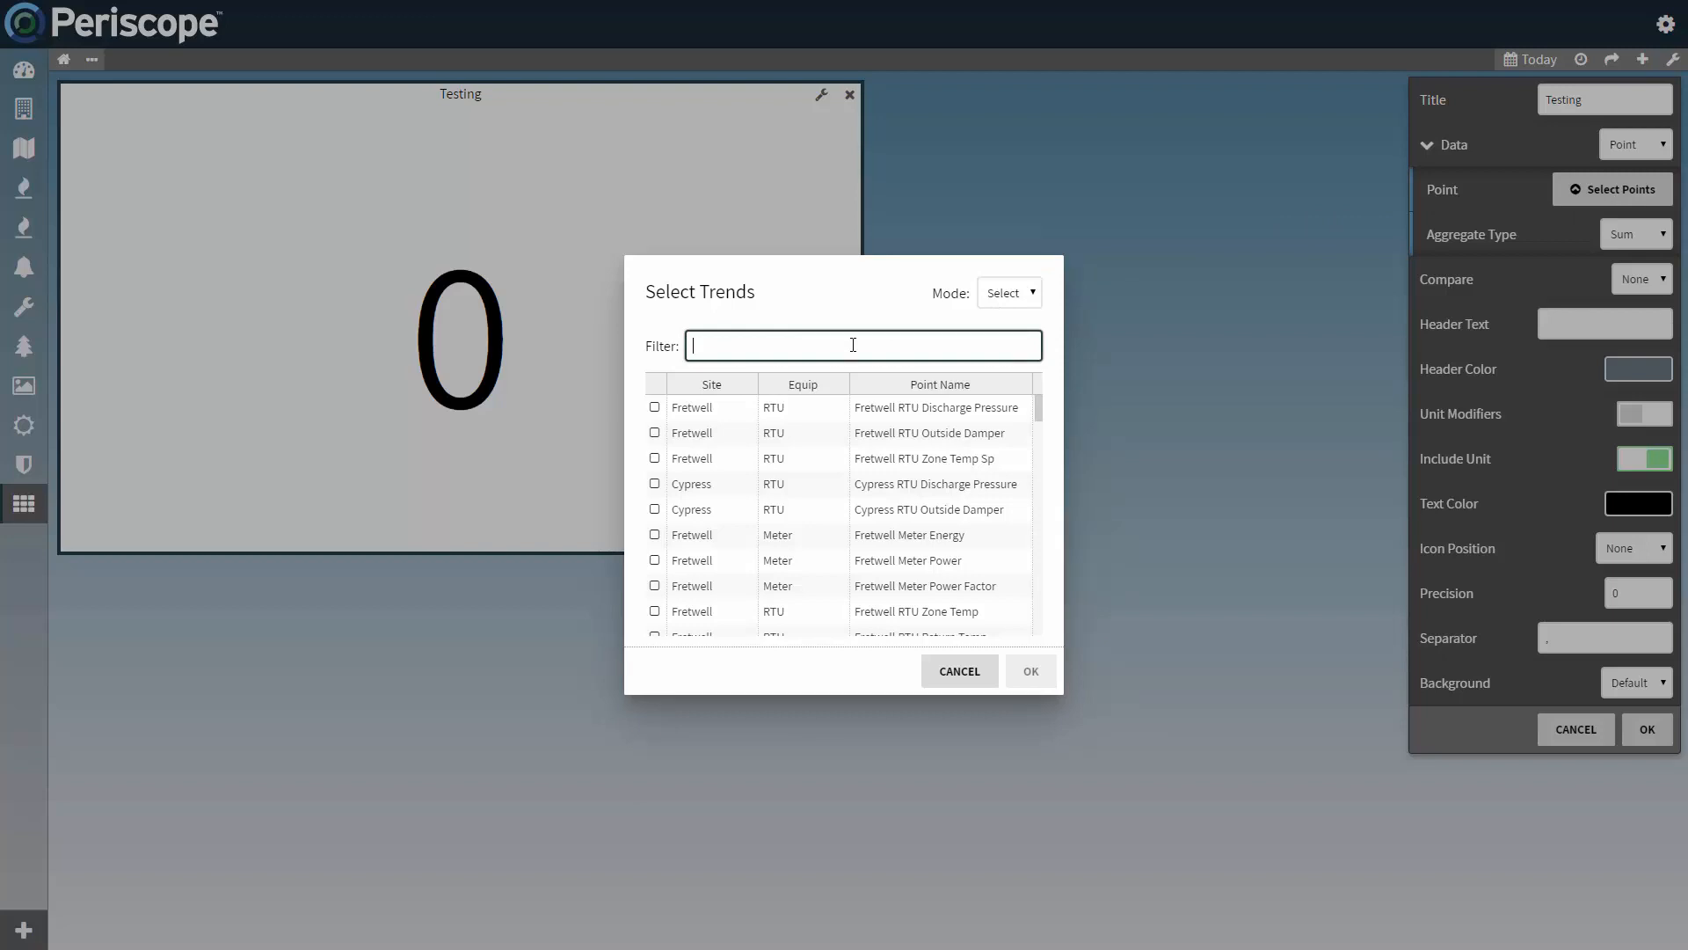
text(Meter)
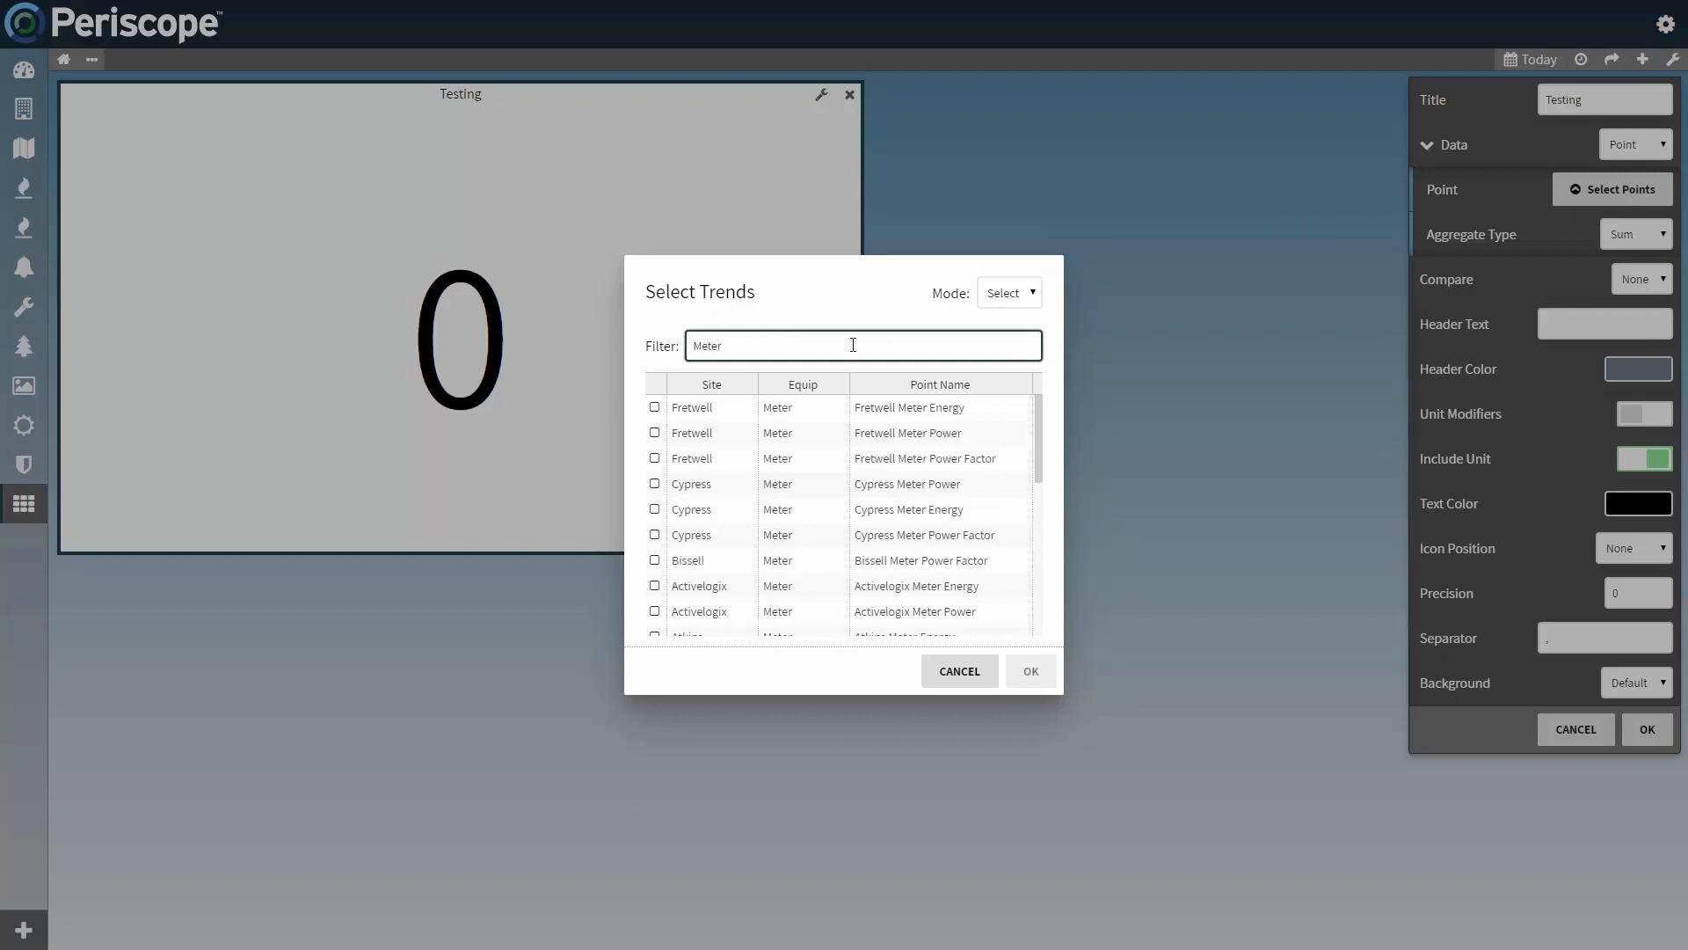
click(654, 485)
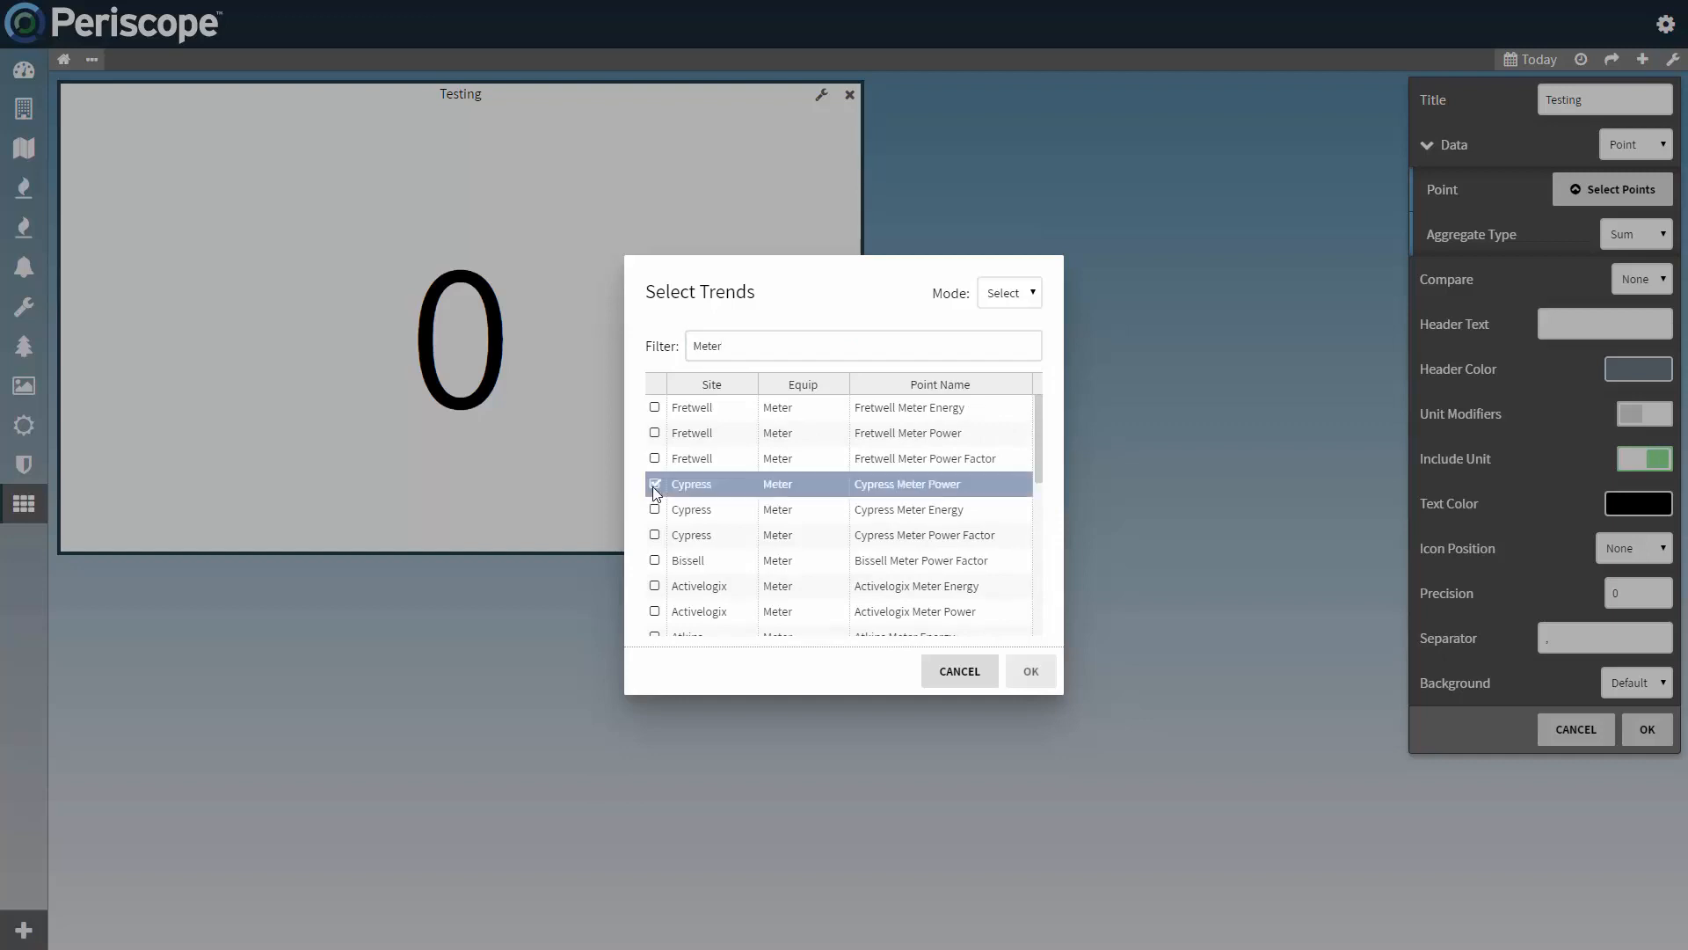
click(655, 613)
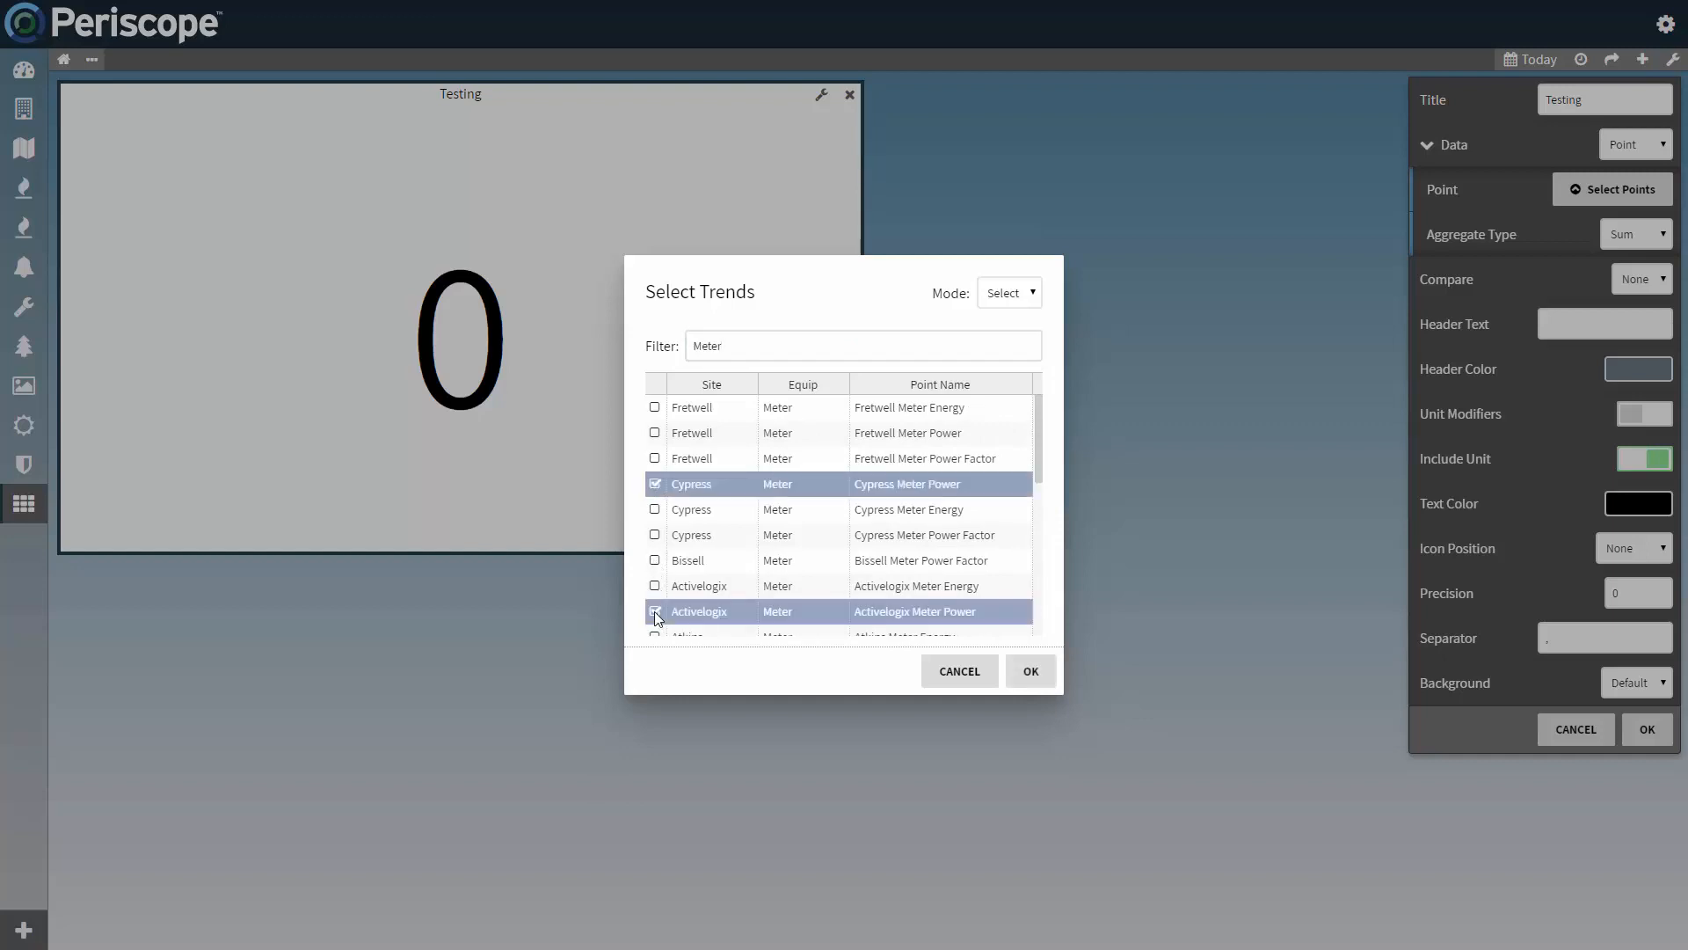
click(654, 611)
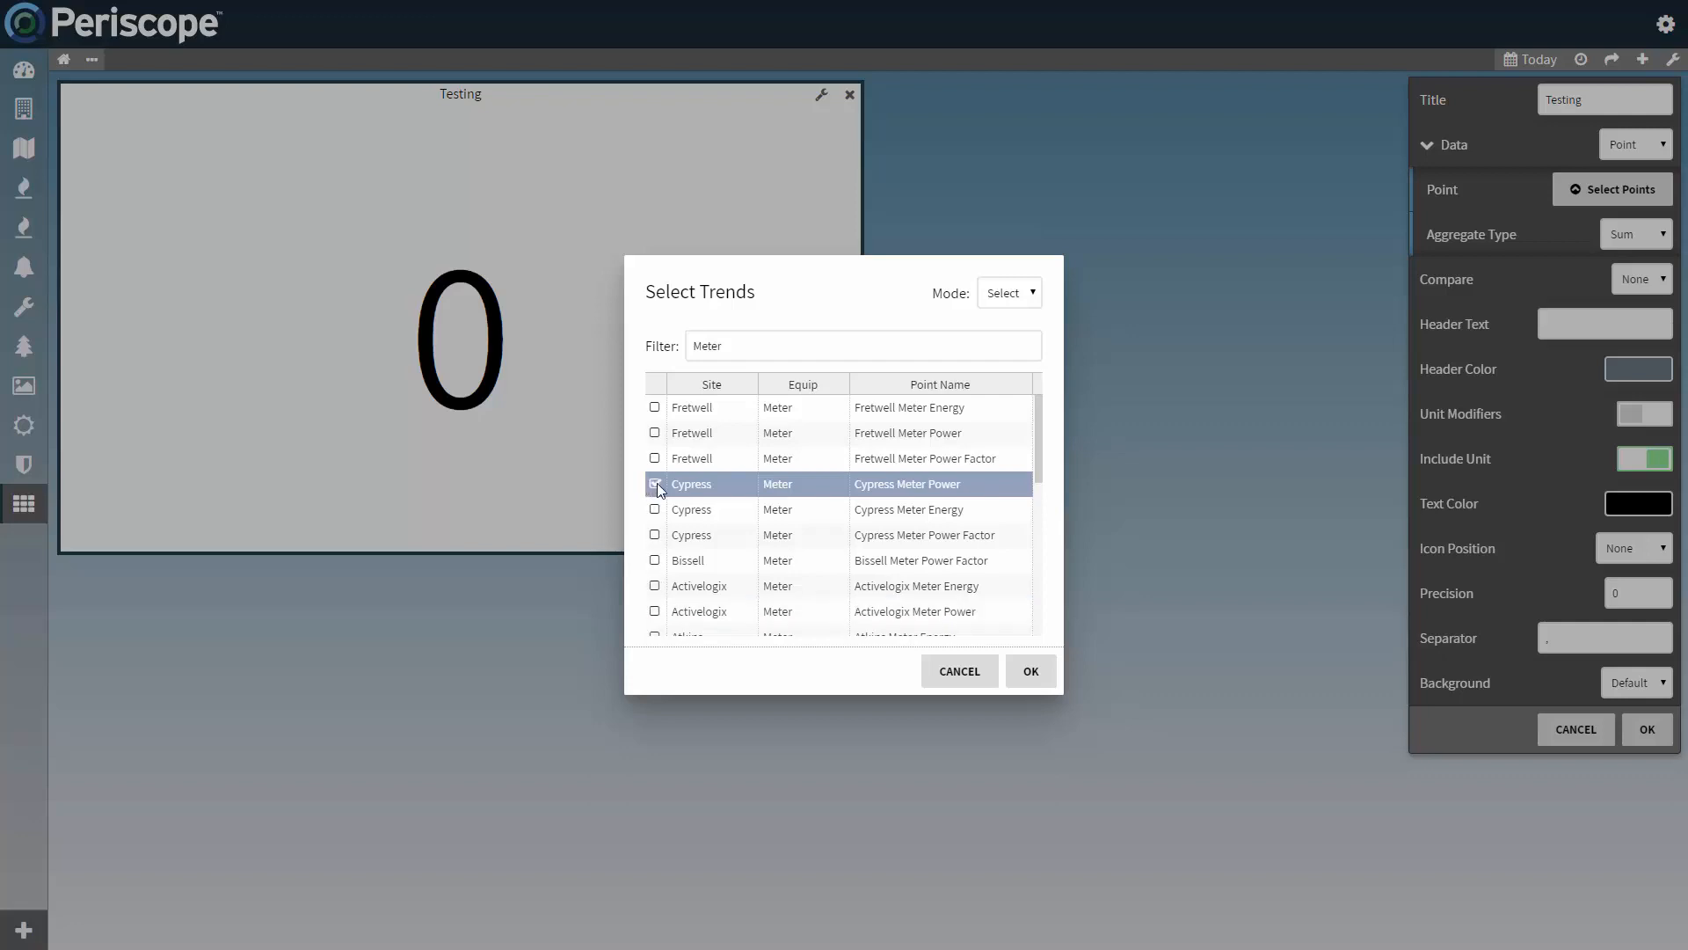
click(657, 483)
Step: Switch the point selection to Query mode and feed the KPI with the points matching the query "power"
click(1029, 299)
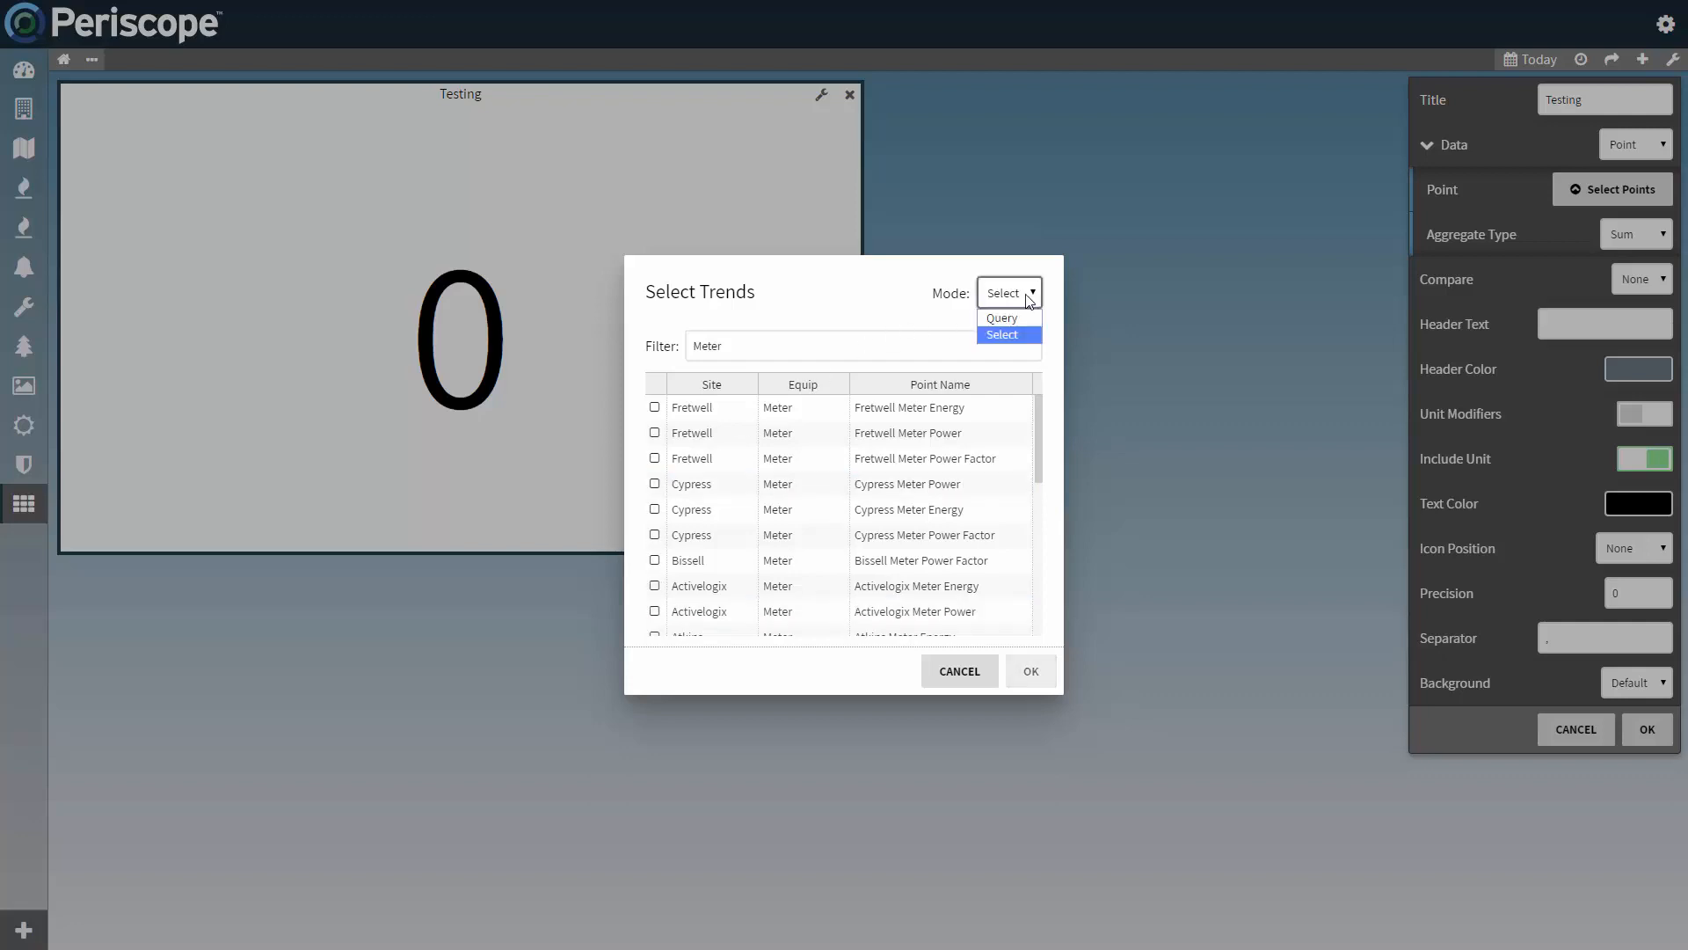
click(1002, 318)
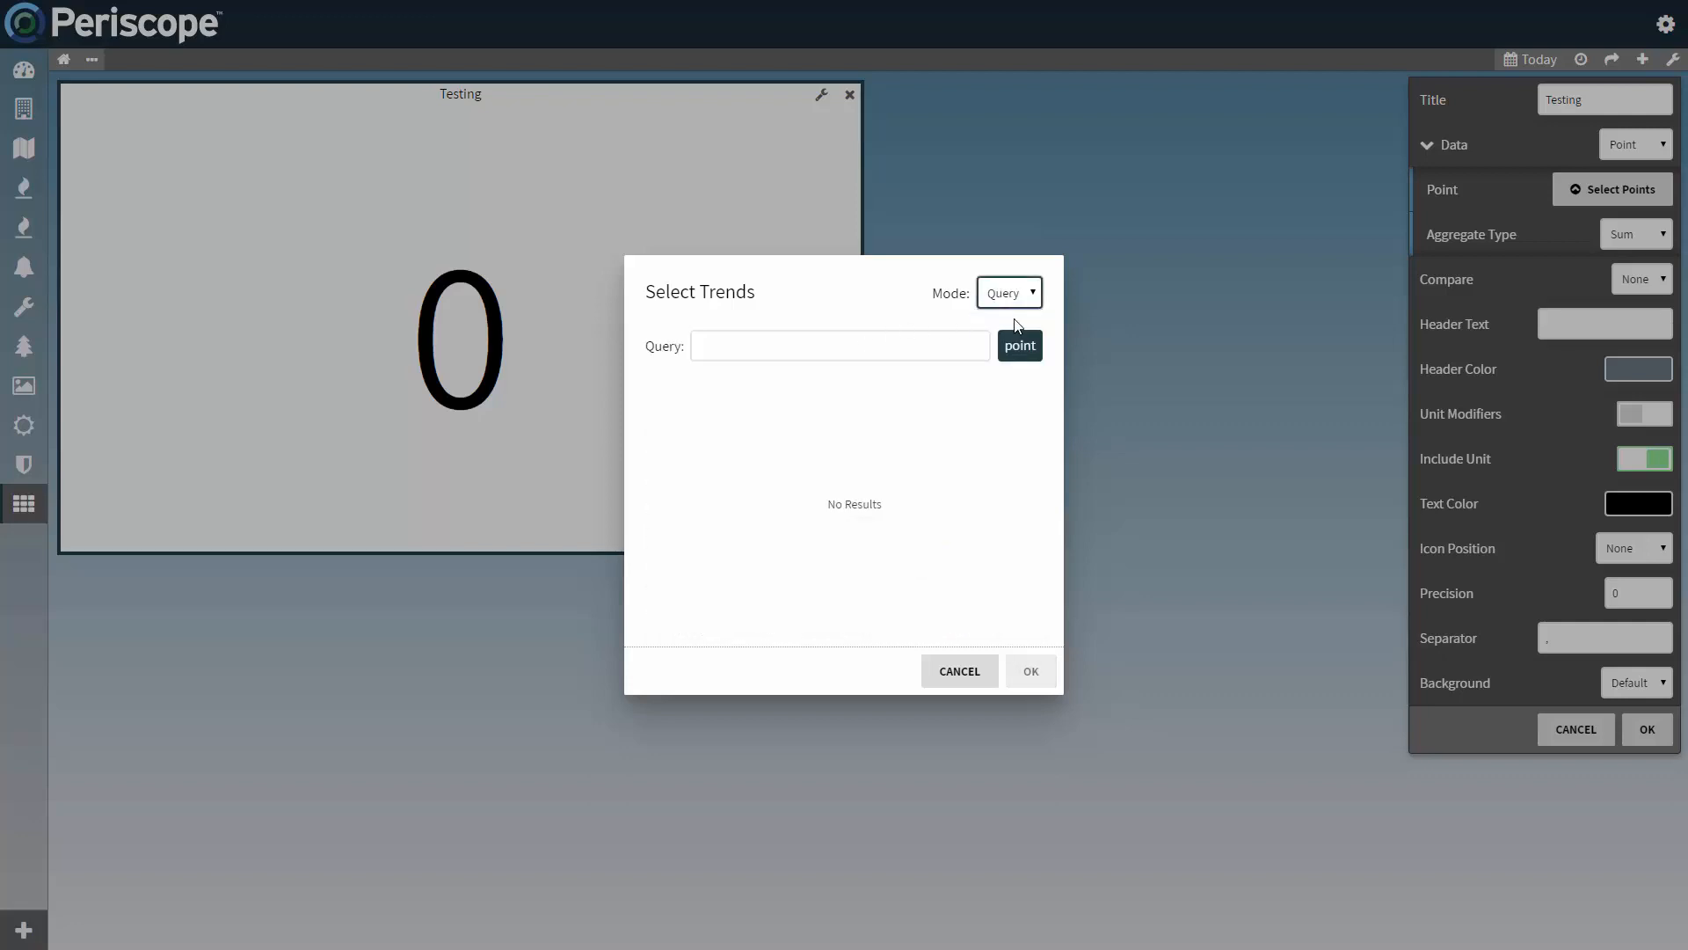
click(886, 347)
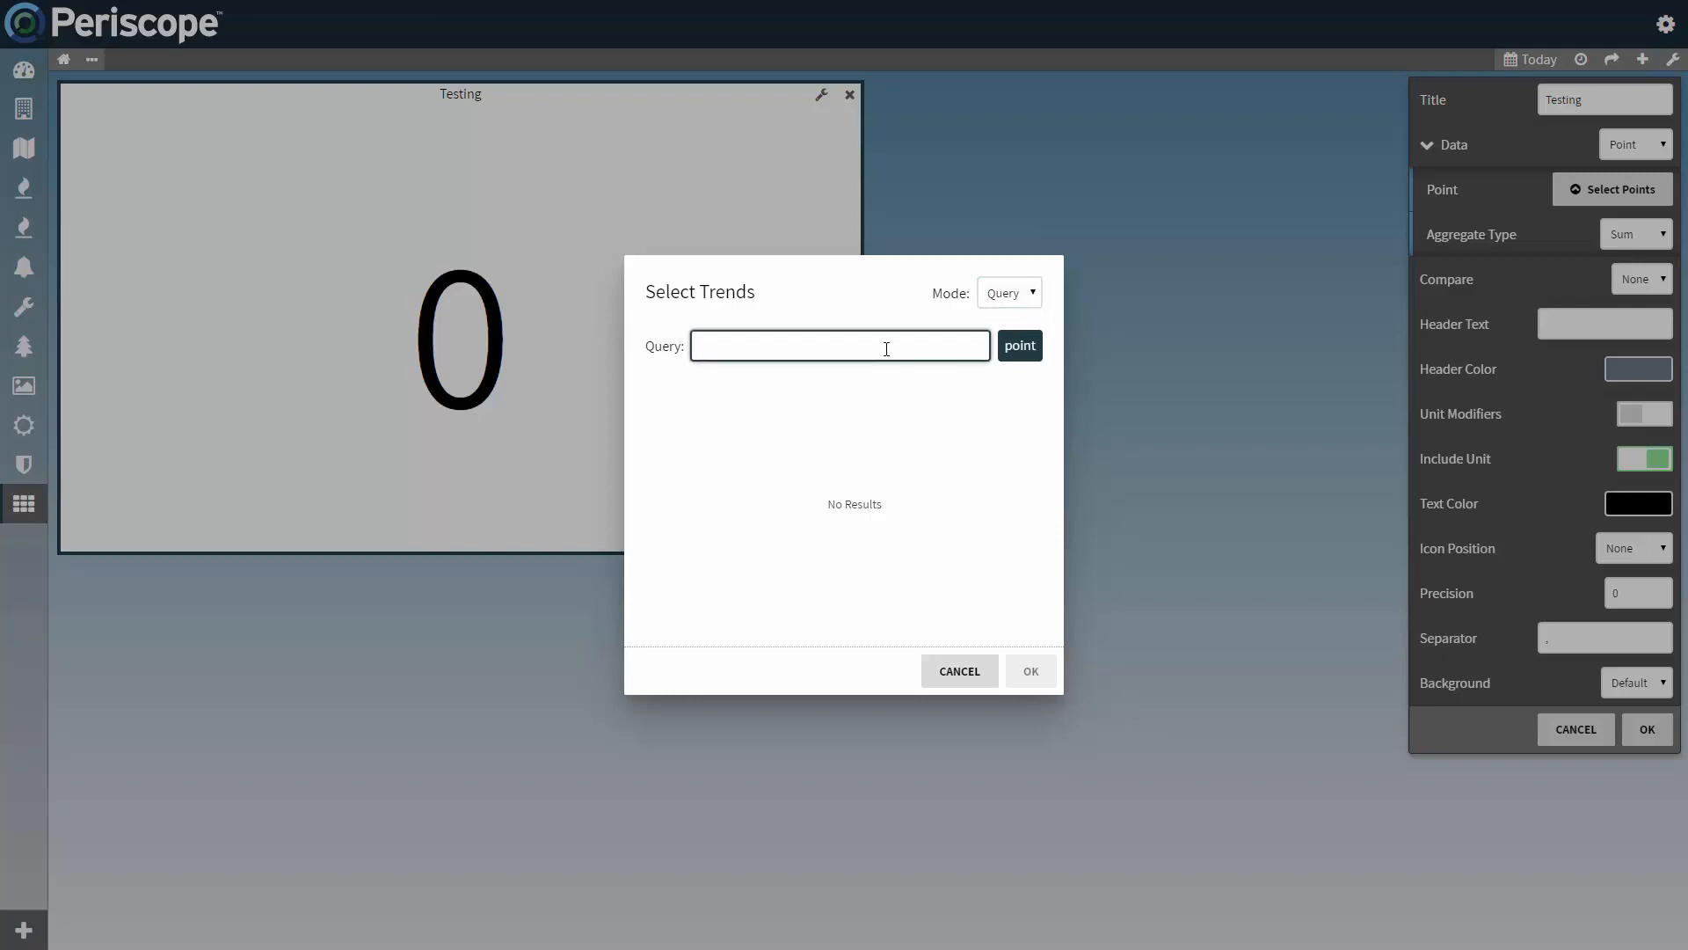
text(power)
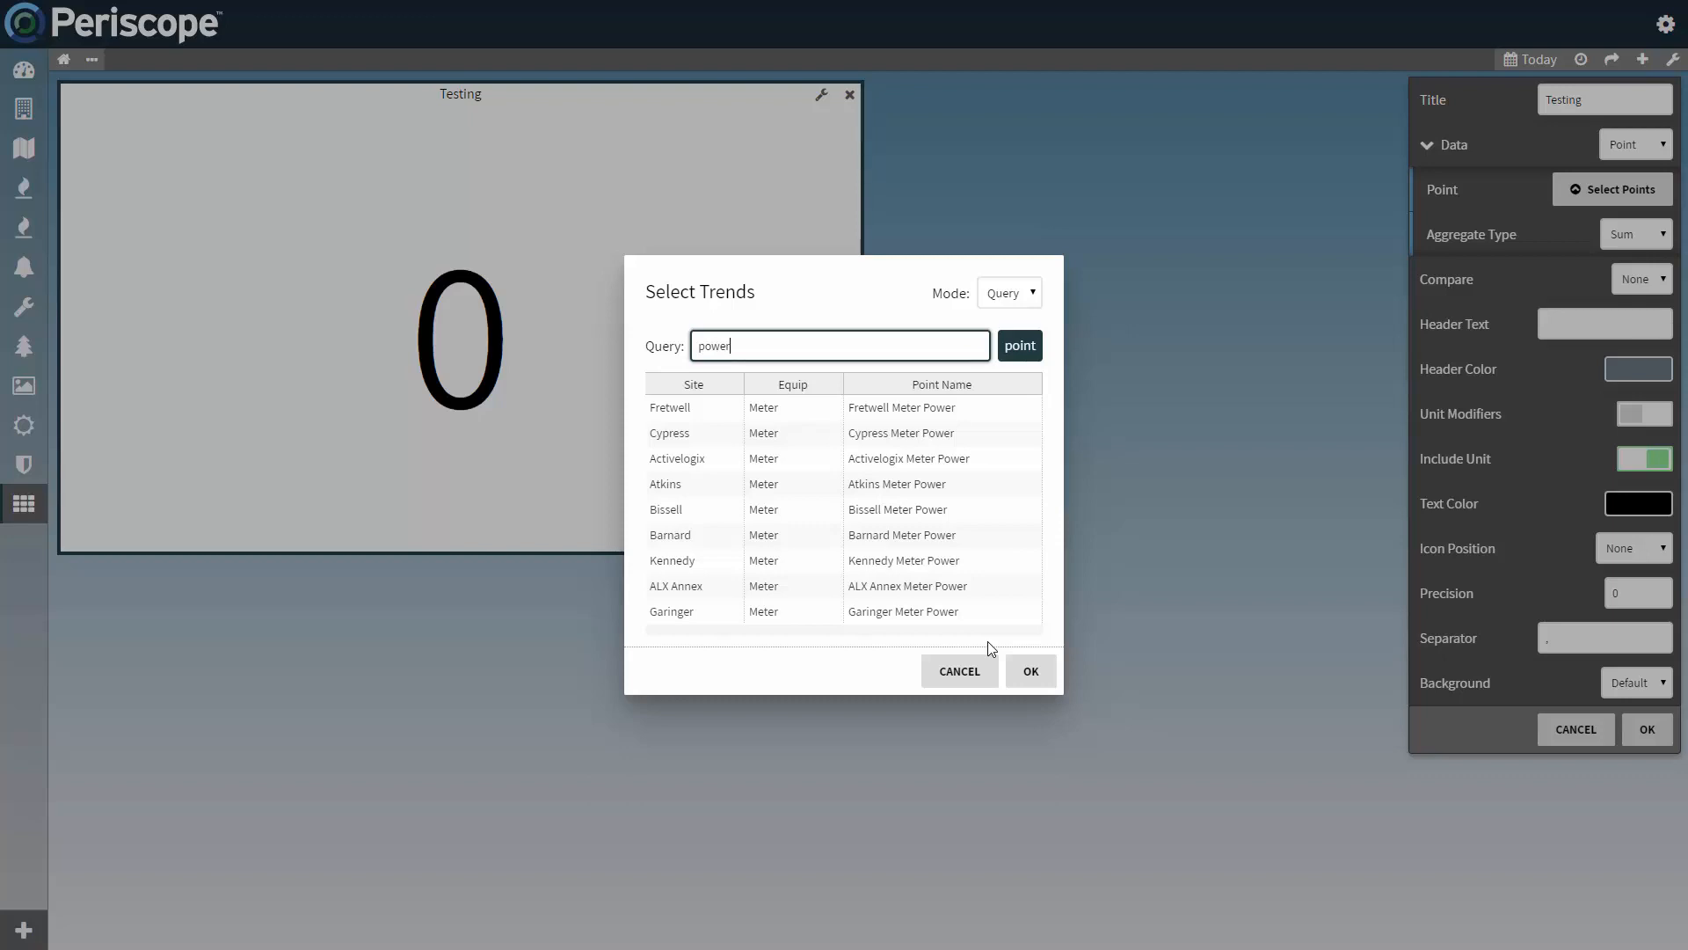
click(1021, 674)
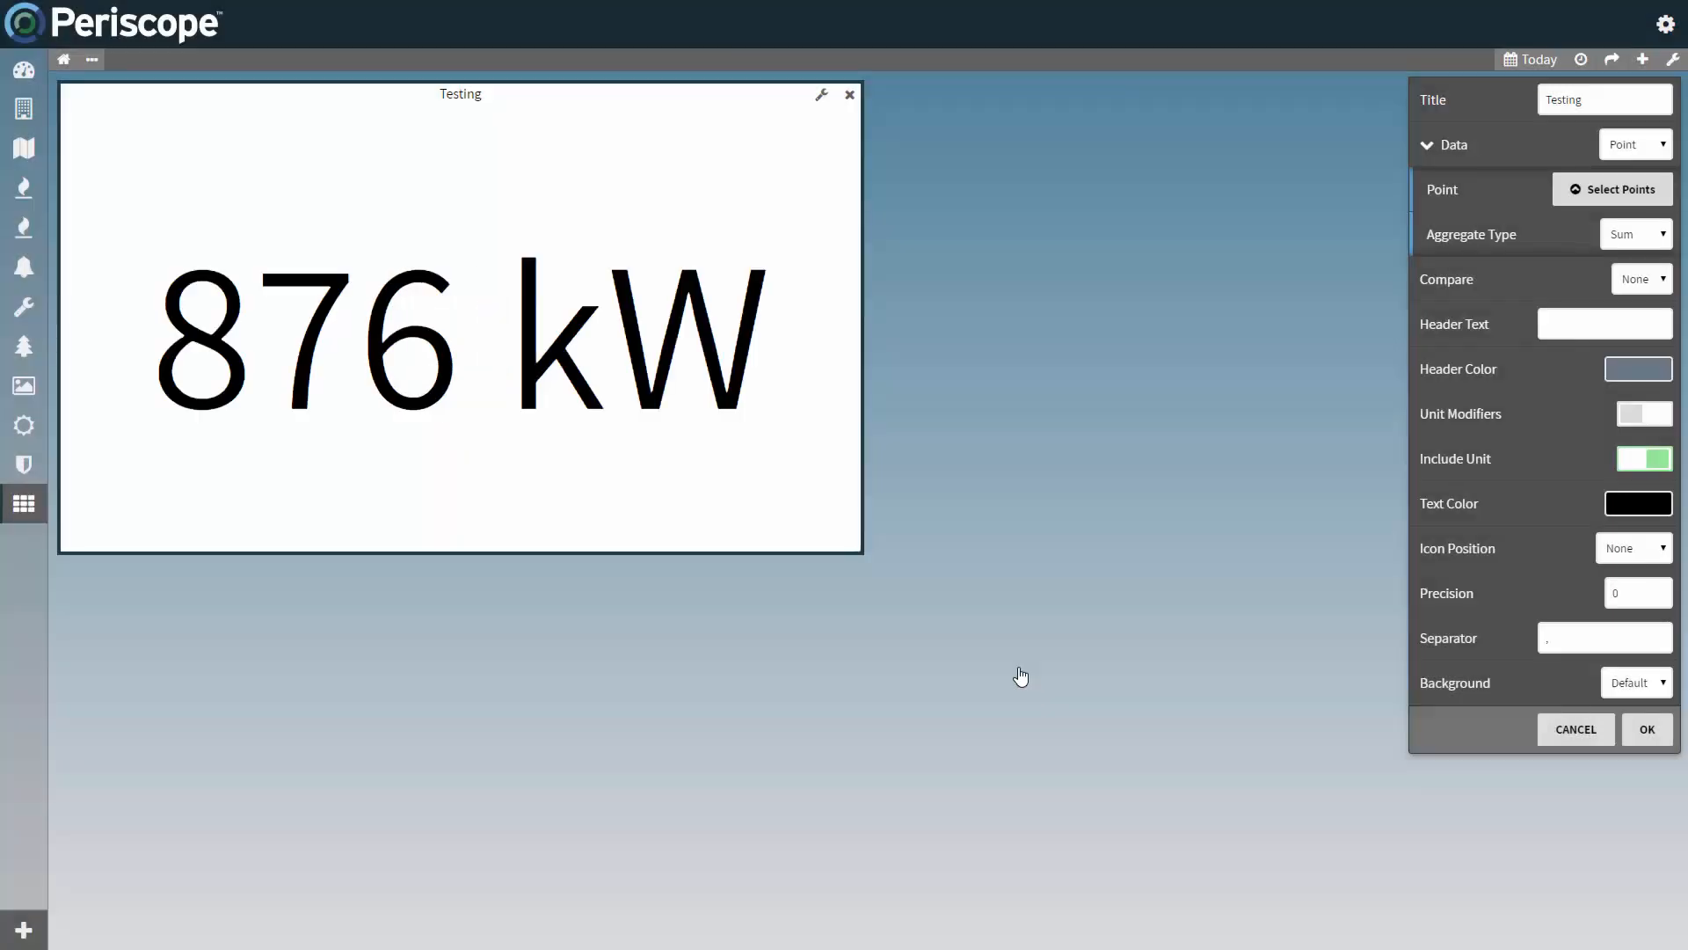
Step: Try the Average and Max aggregate types for the KPI value, and set the type back to Sum
click(1623, 235)
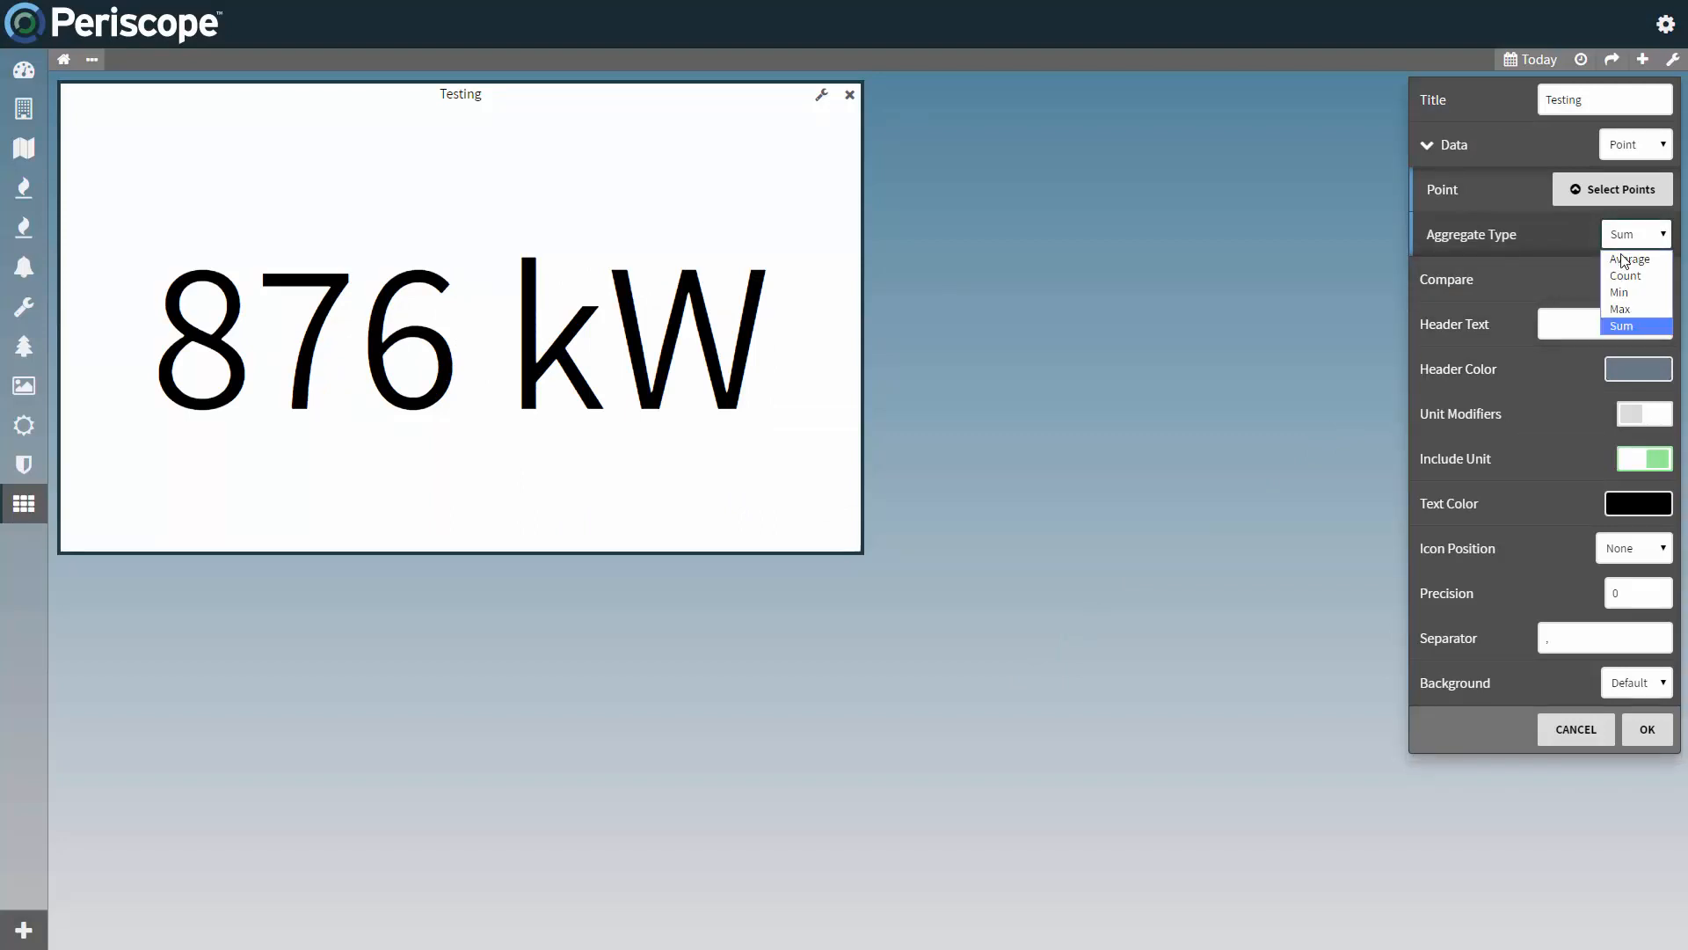
click(1625, 261)
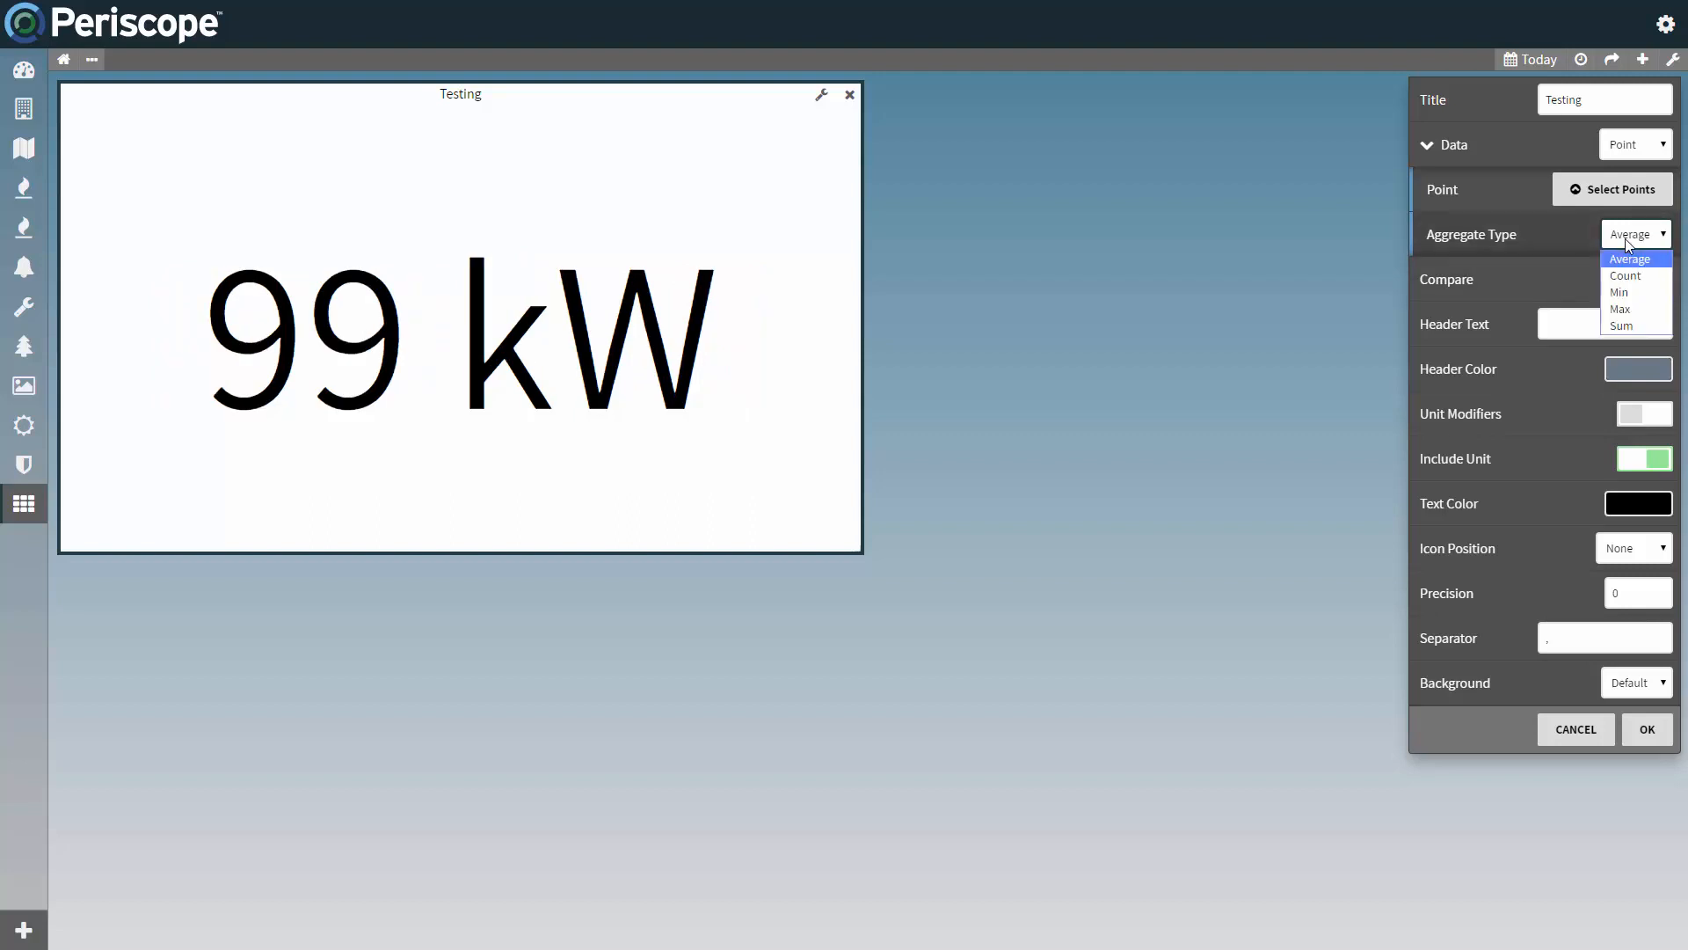
click(1624, 310)
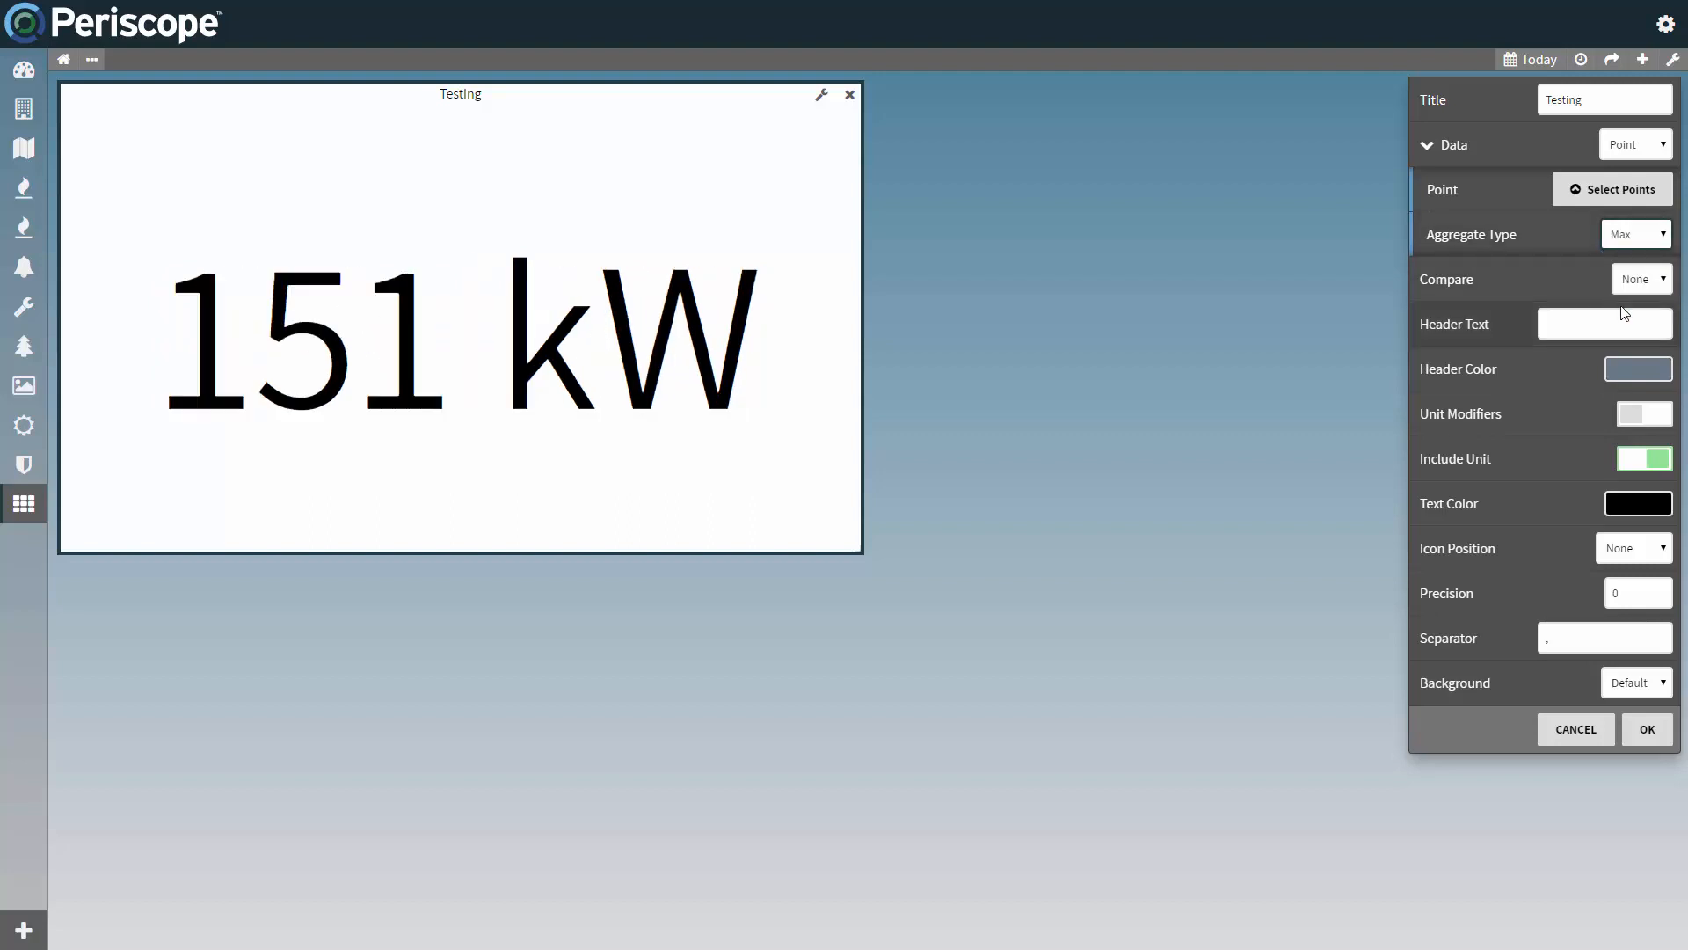
click(1629, 240)
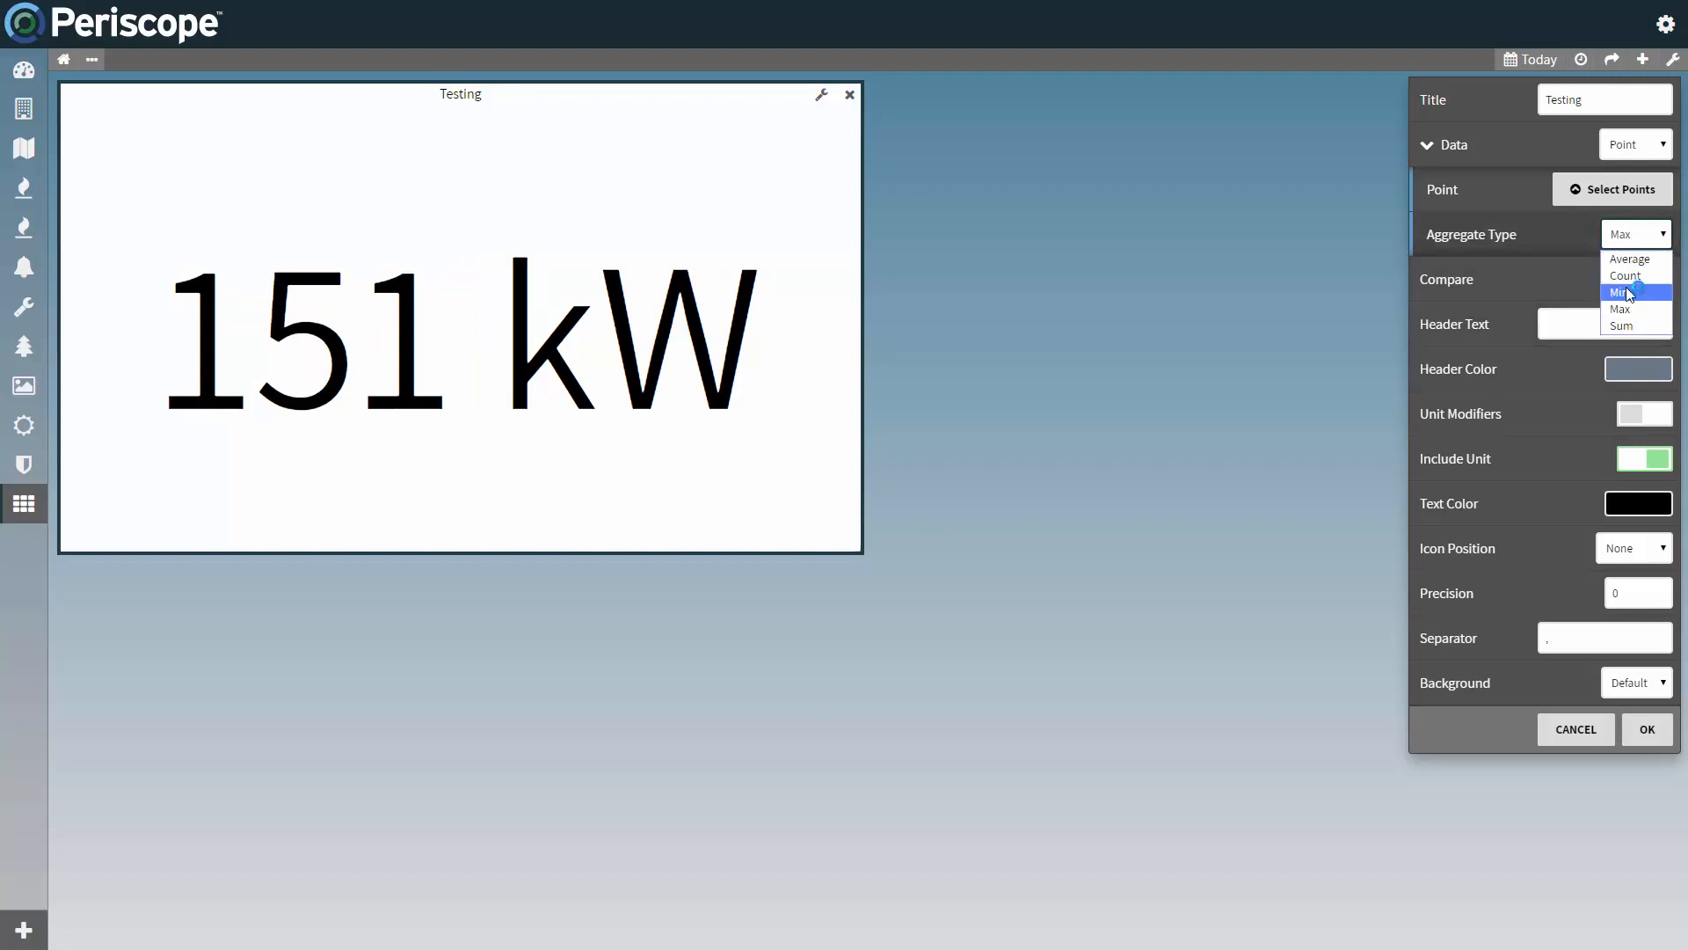
click(1623, 324)
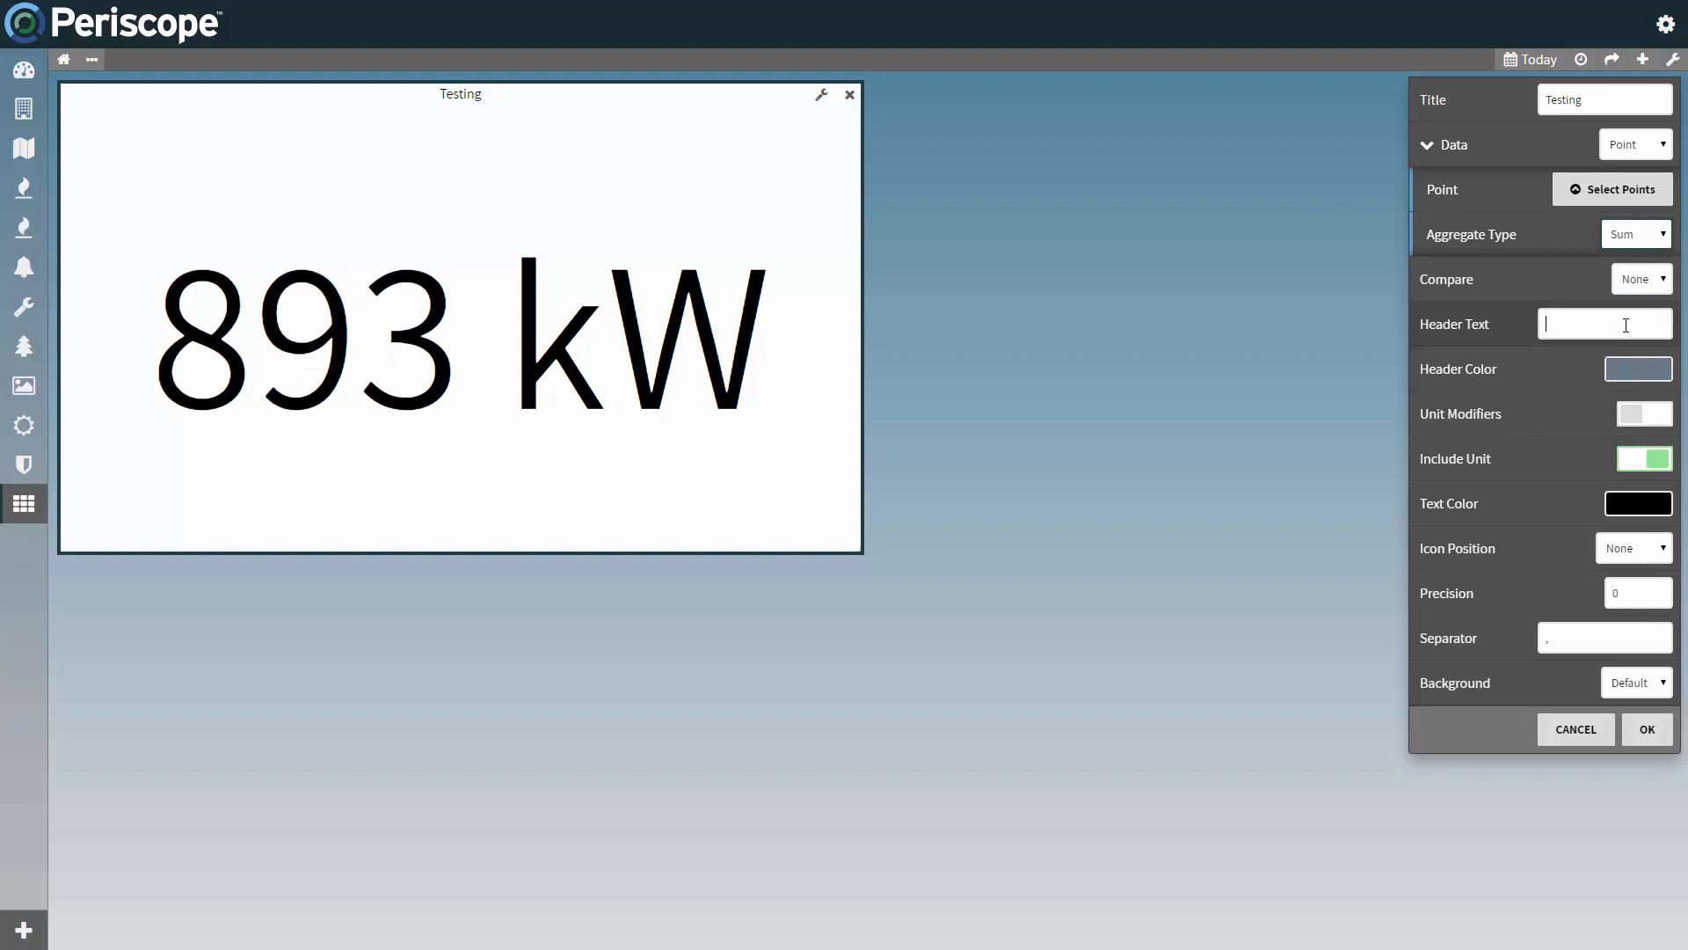
Step: Give the KPI the header text "Total Power" and set its precision to 1
text(Tot)
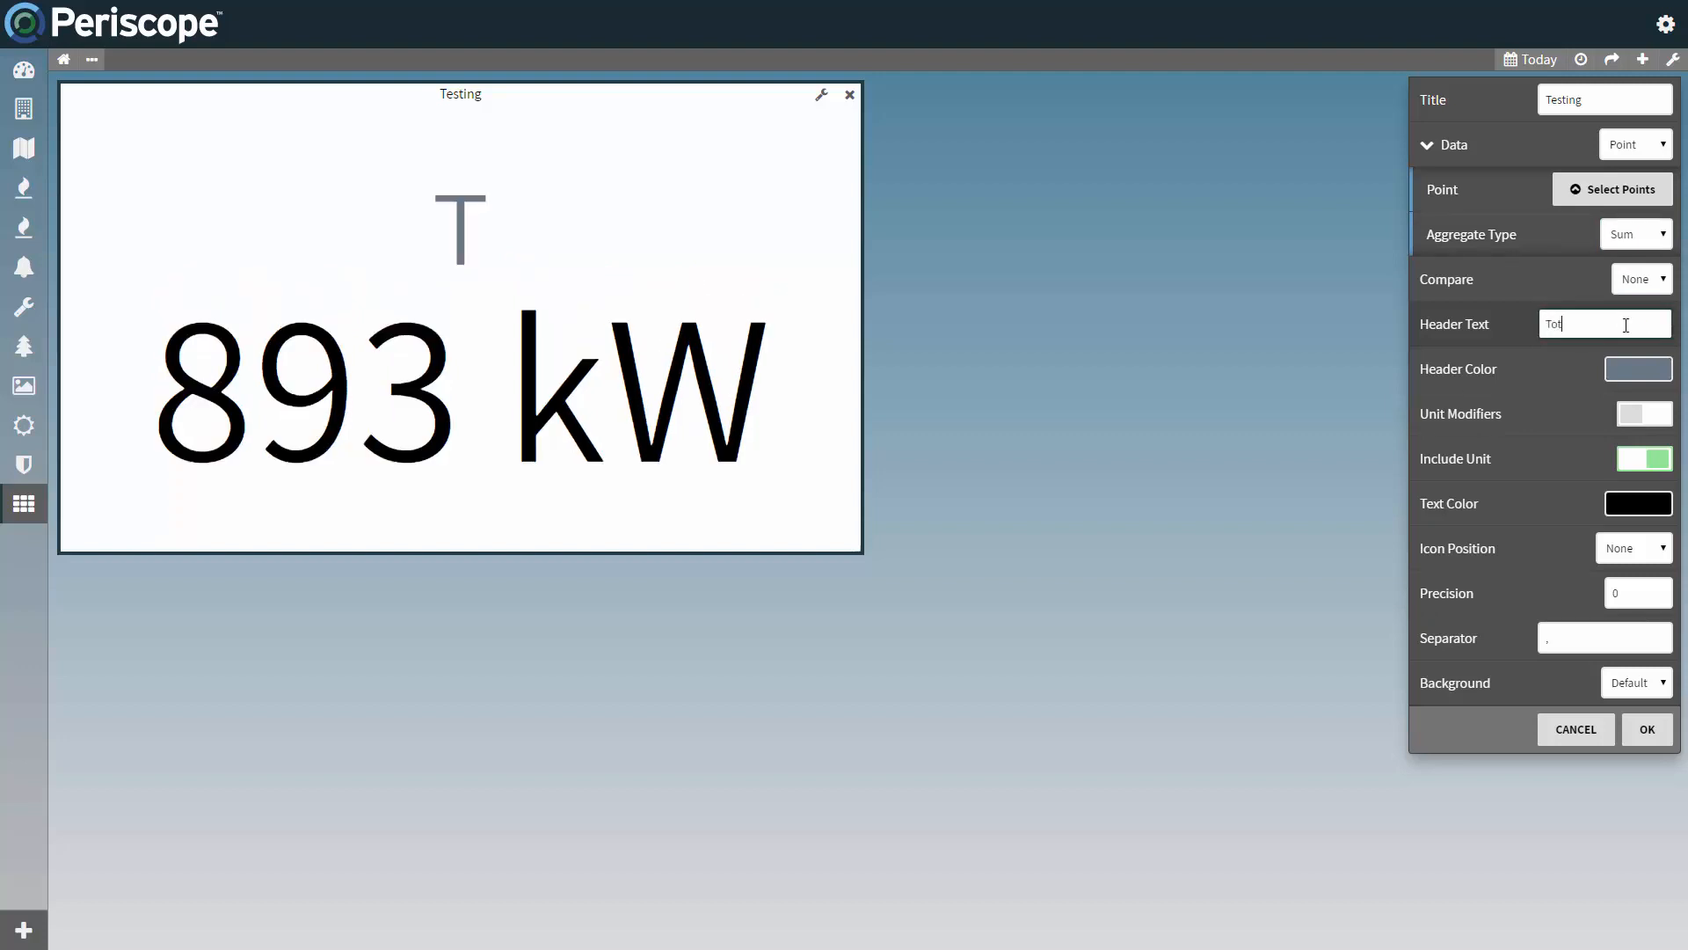
text(al Power)
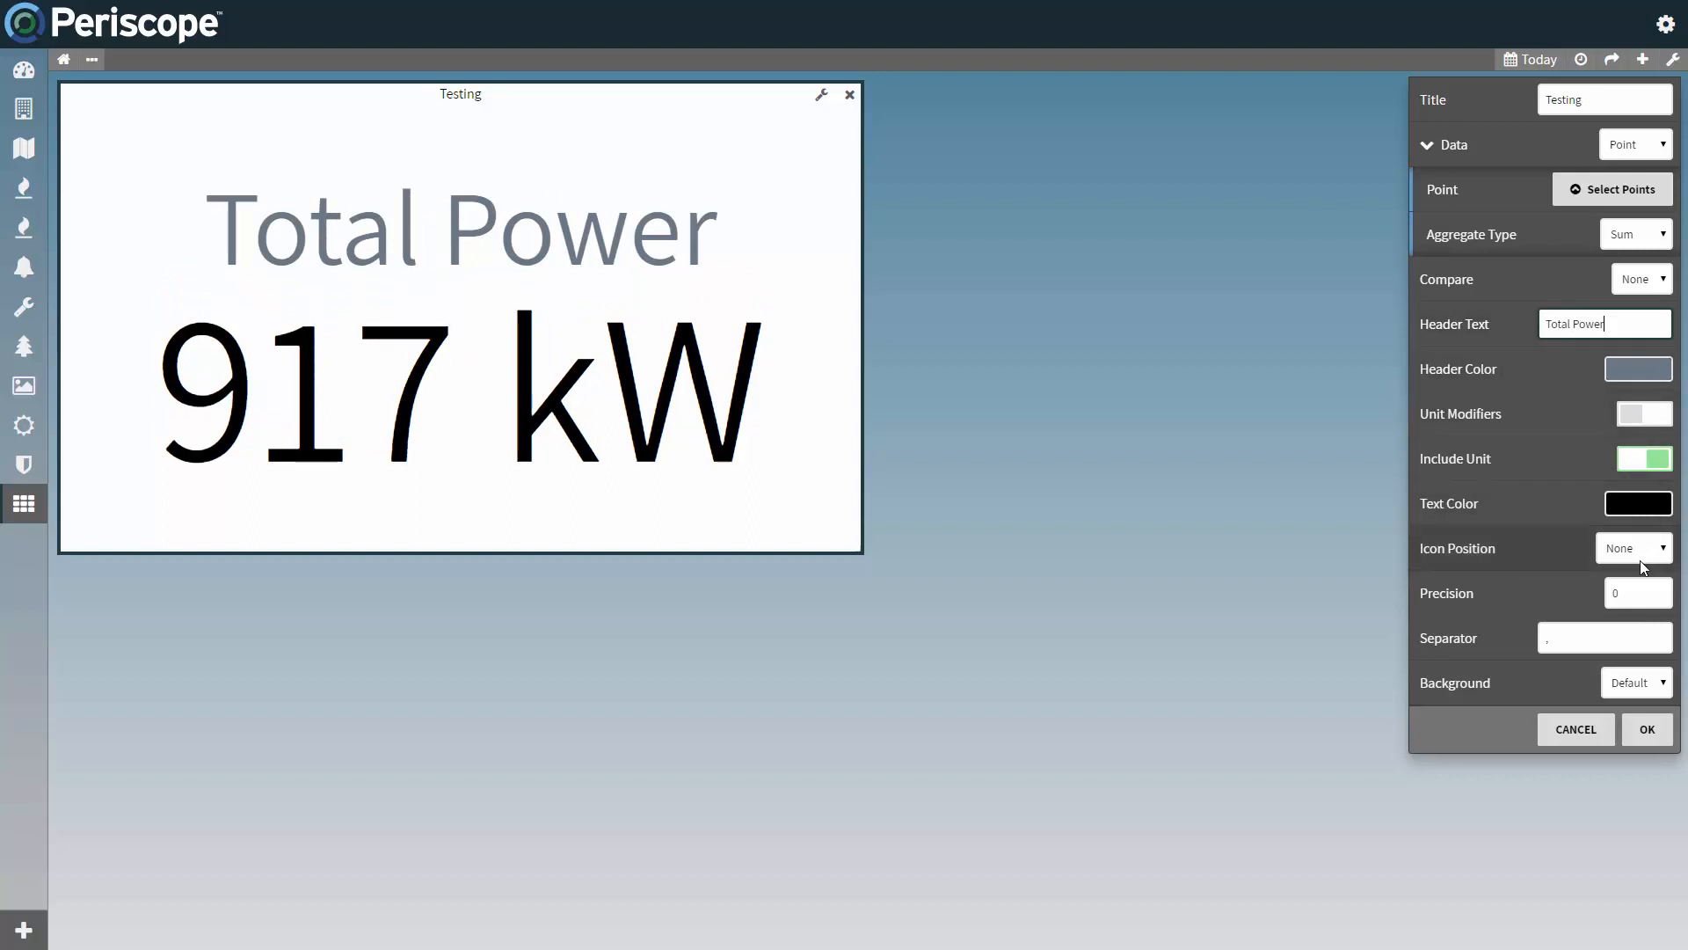
drag(1640, 593, 1595, 595)
text(1)
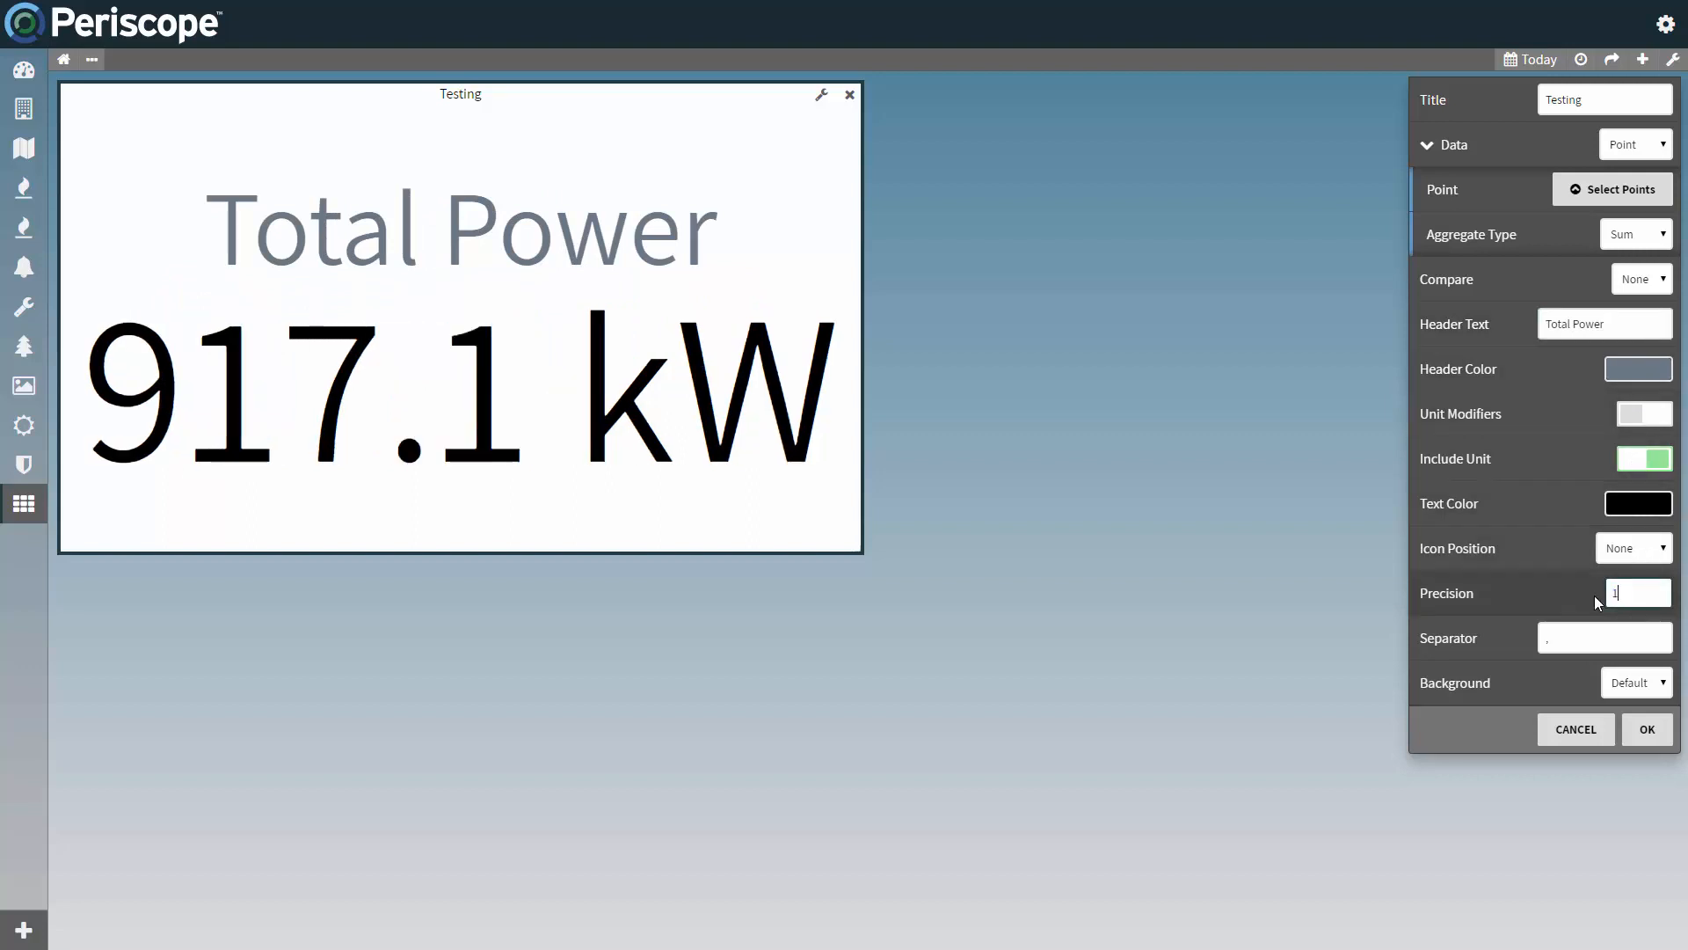
Step: Add the bolt icon to the KPI viewlet with its icon position set to Far Left
click(1622, 557)
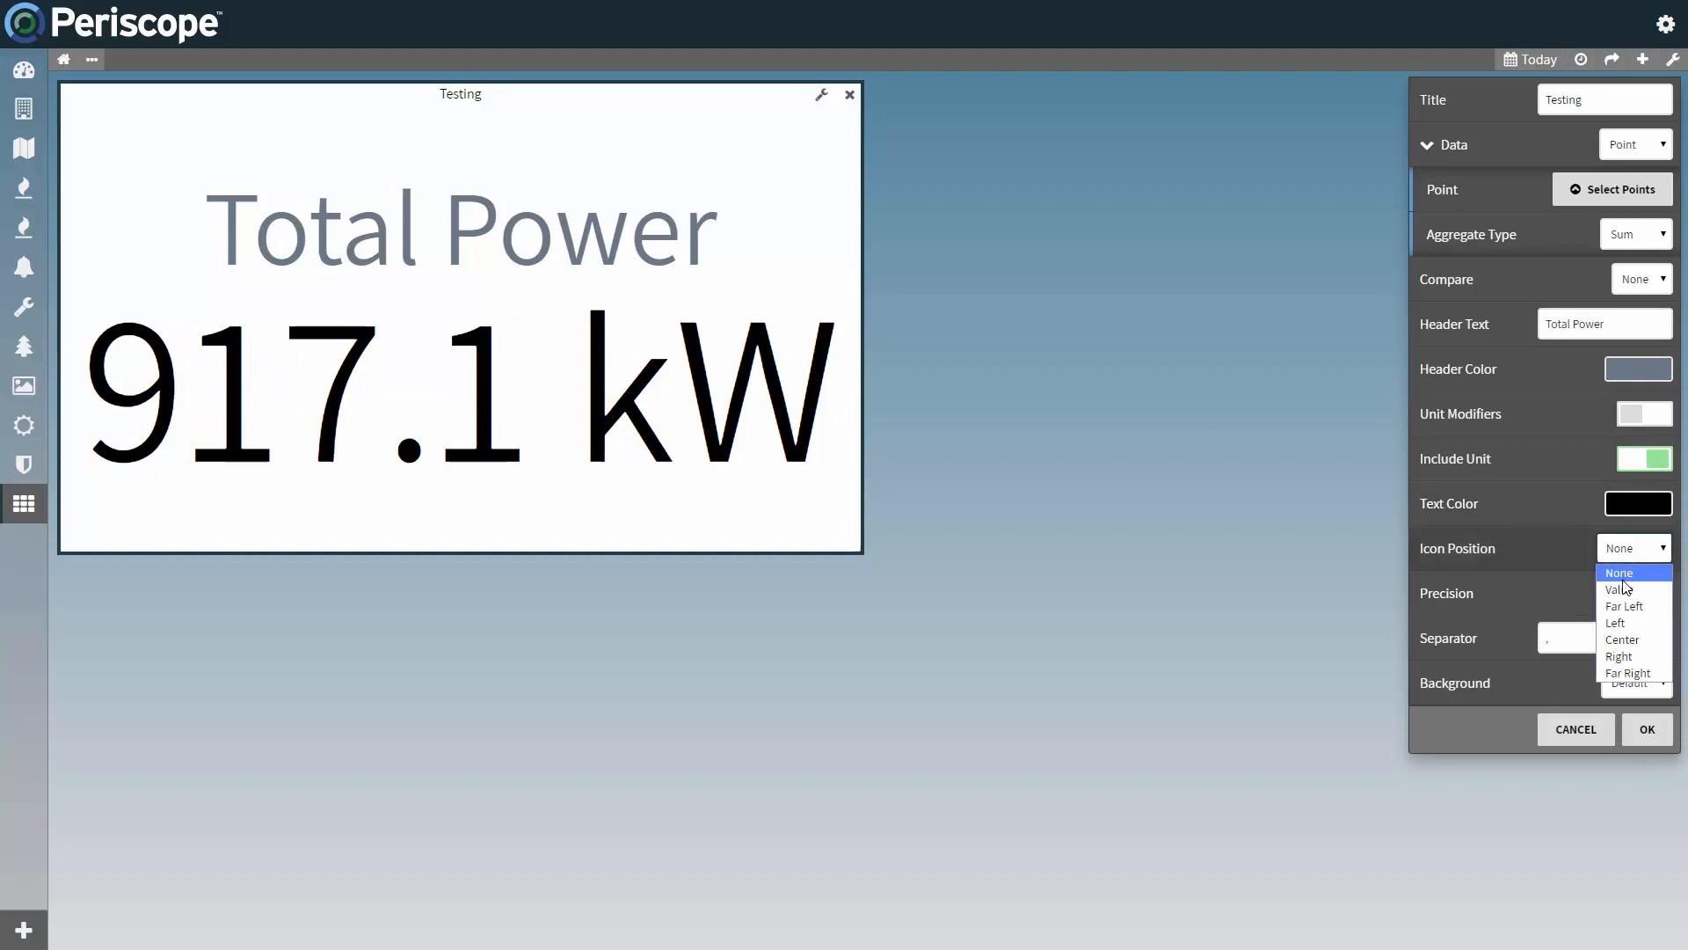
click(1627, 601)
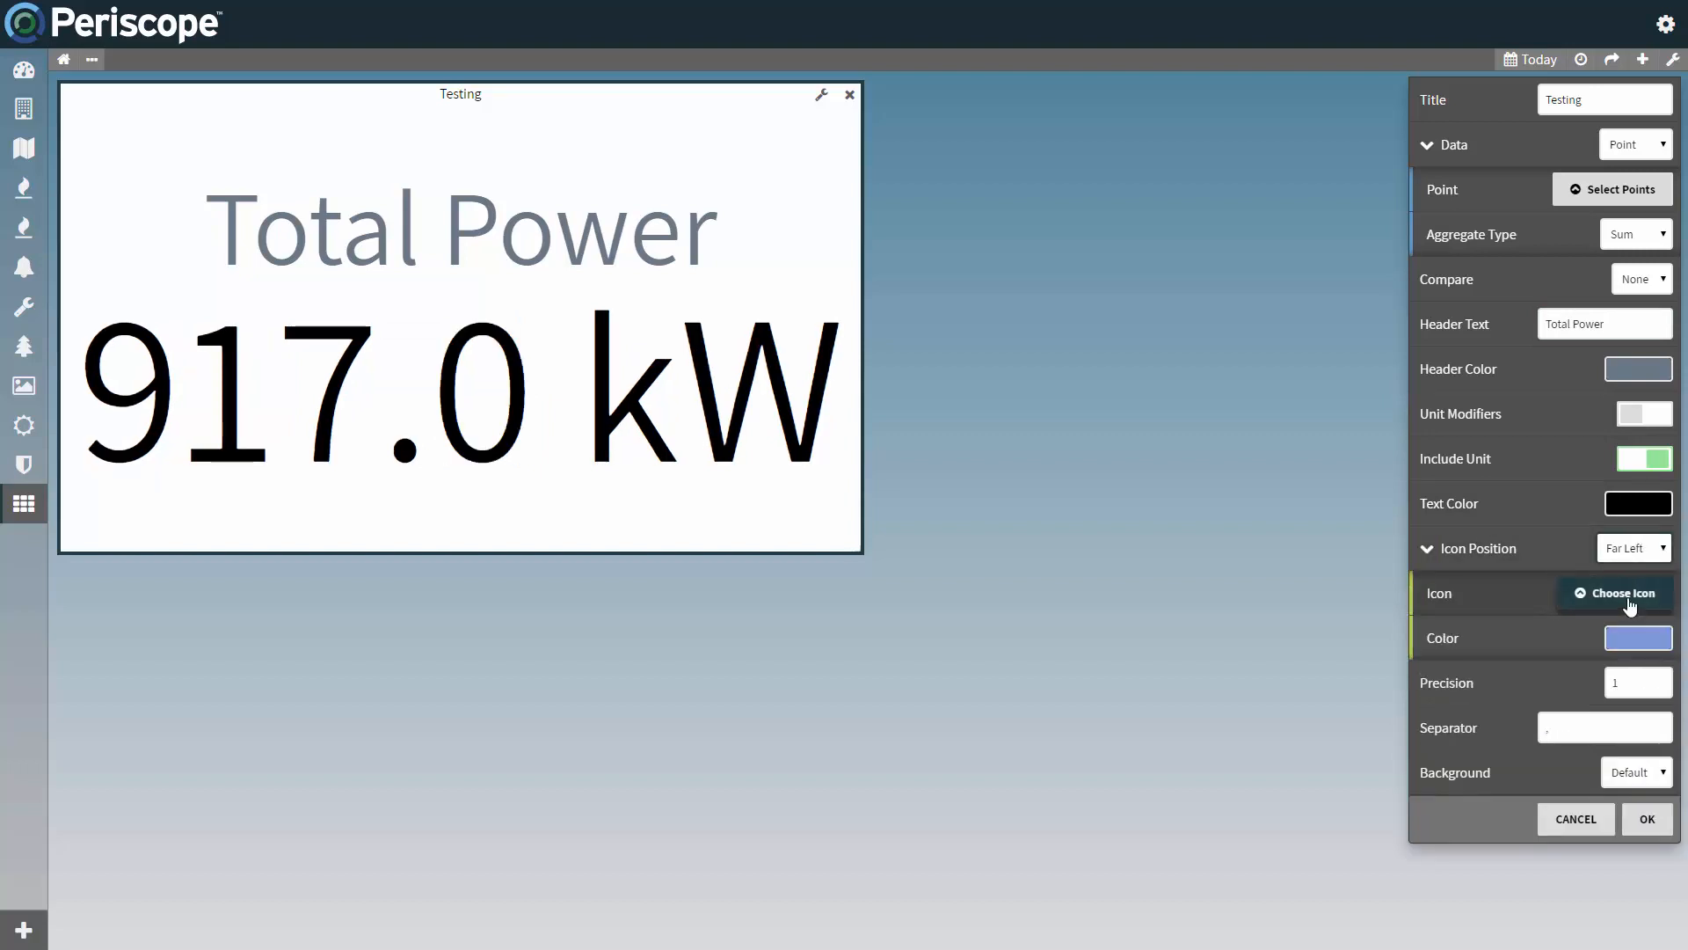
click(1626, 601)
click(771, 212)
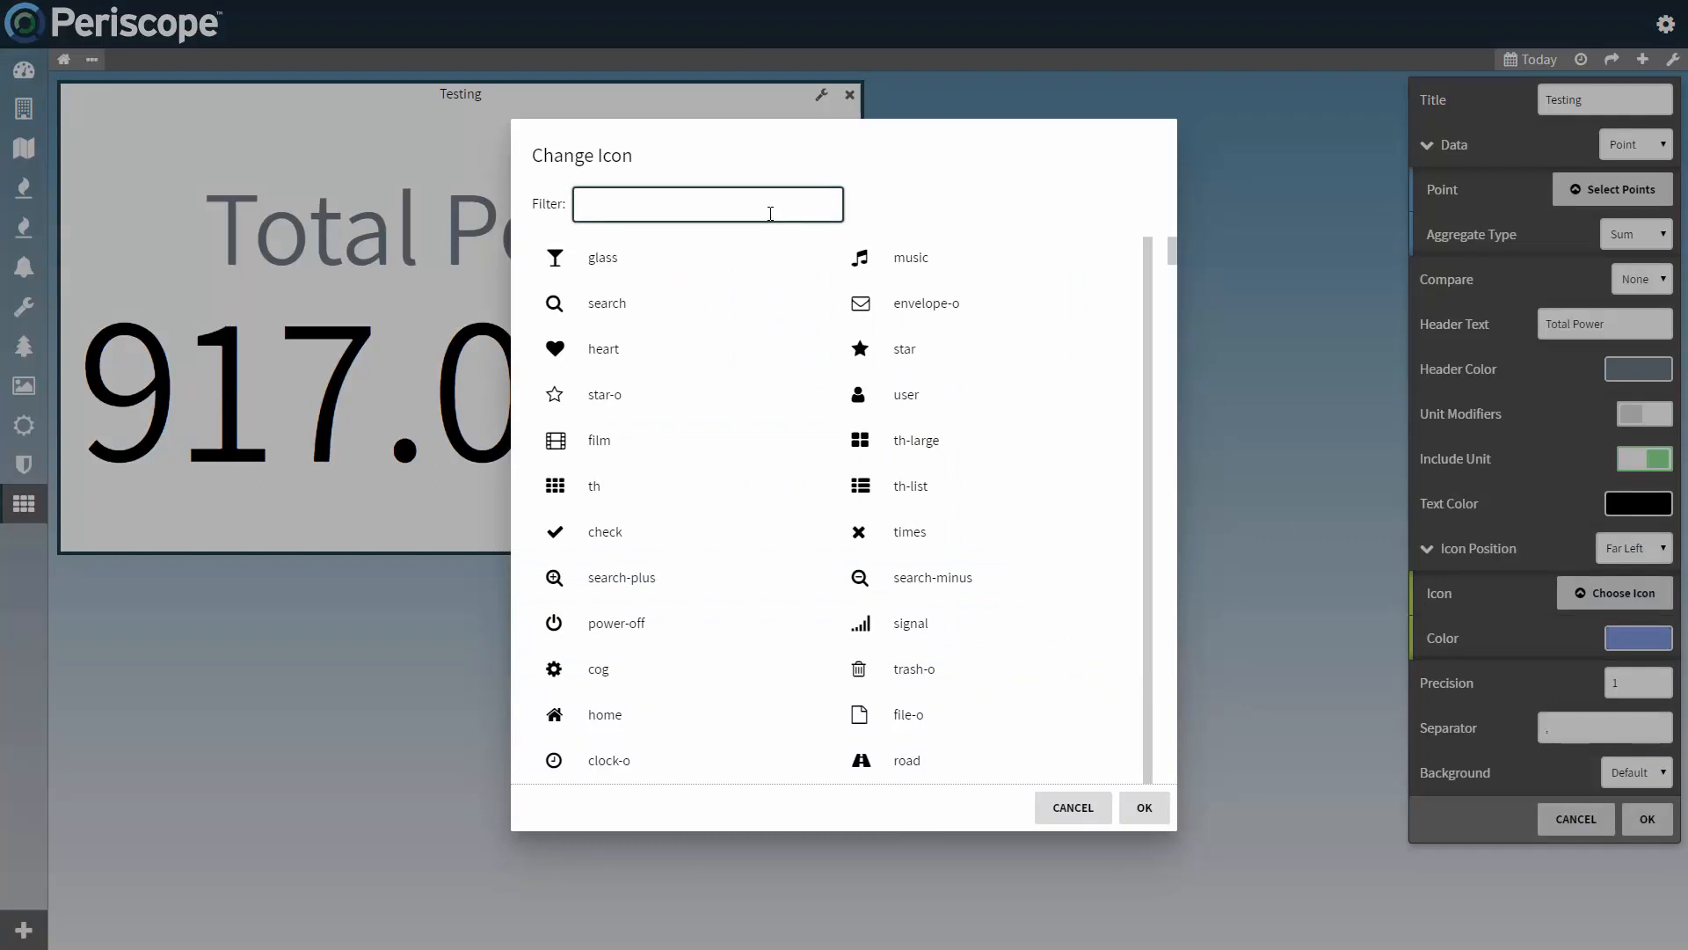
text(bolt)
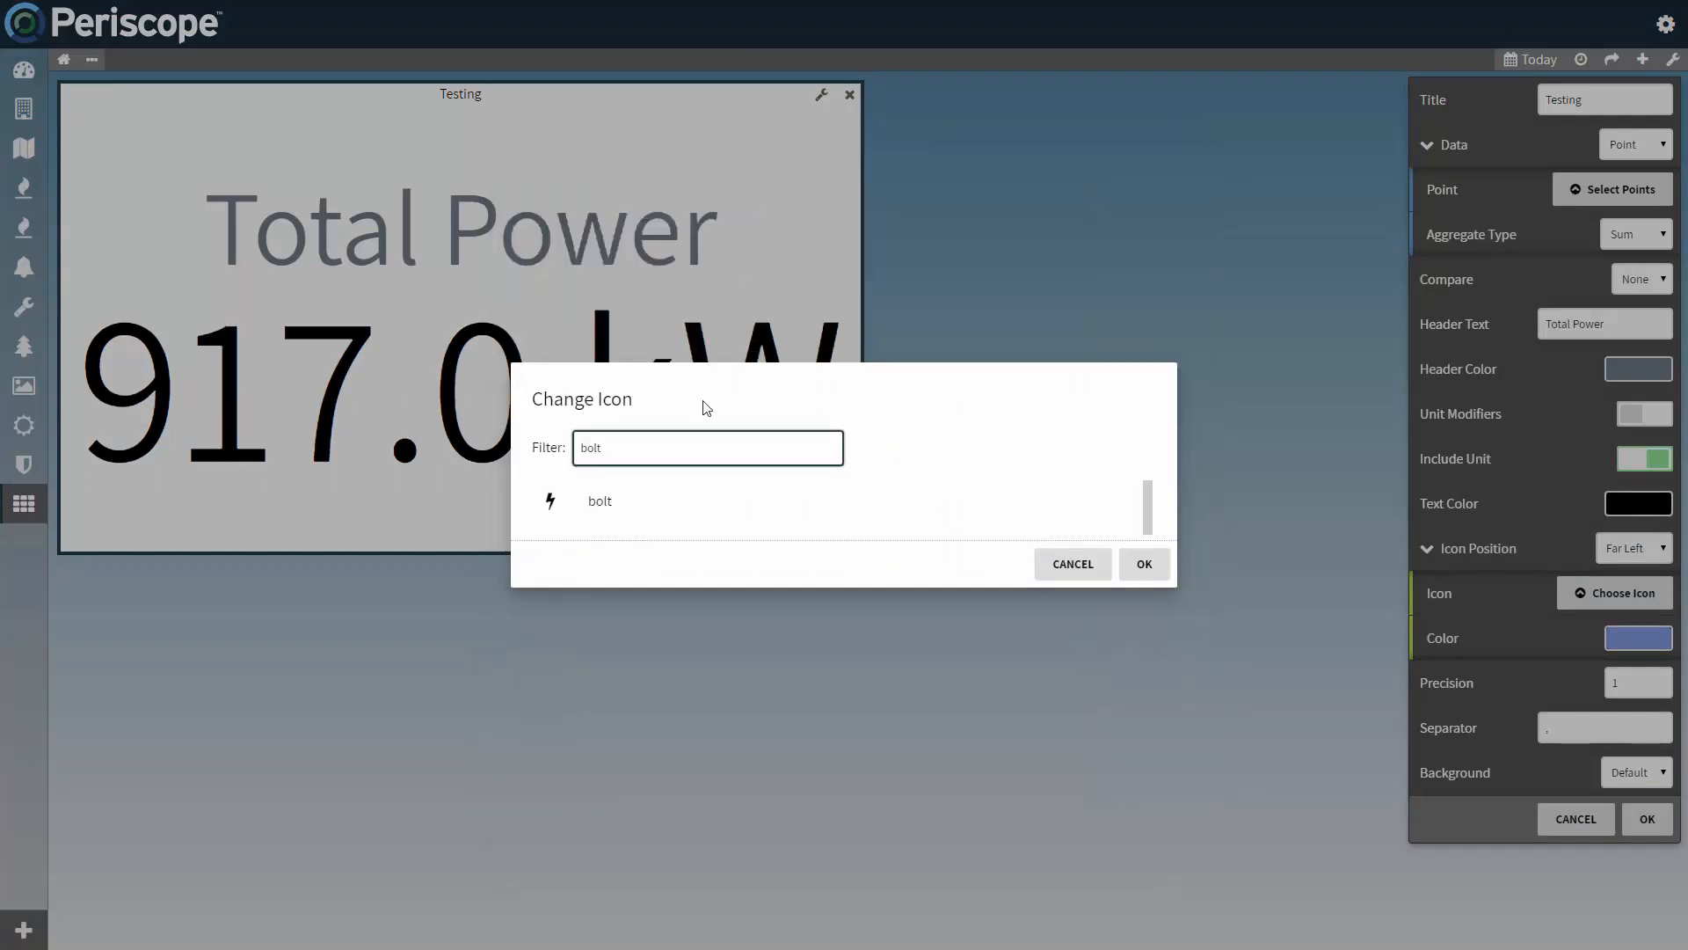
click(630, 510)
click(1144, 564)
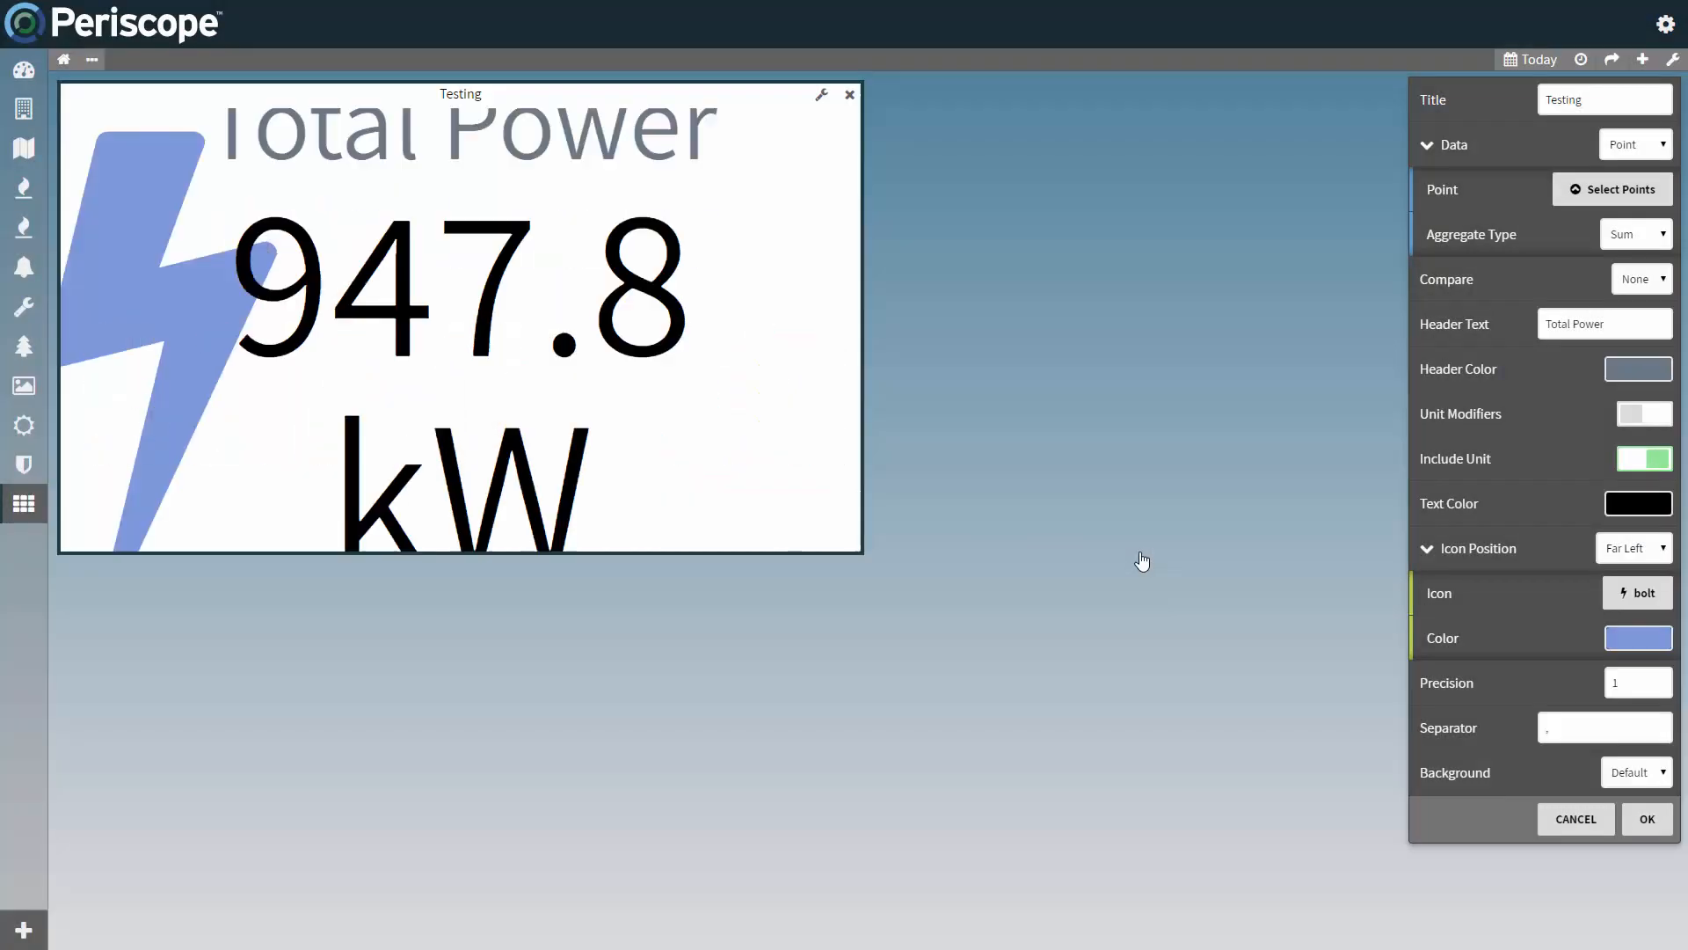
Step: Color the bolt icon yellow (F8E71C) with its alpha reduced to about 46, and apply the viewlet settings
click(1638, 638)
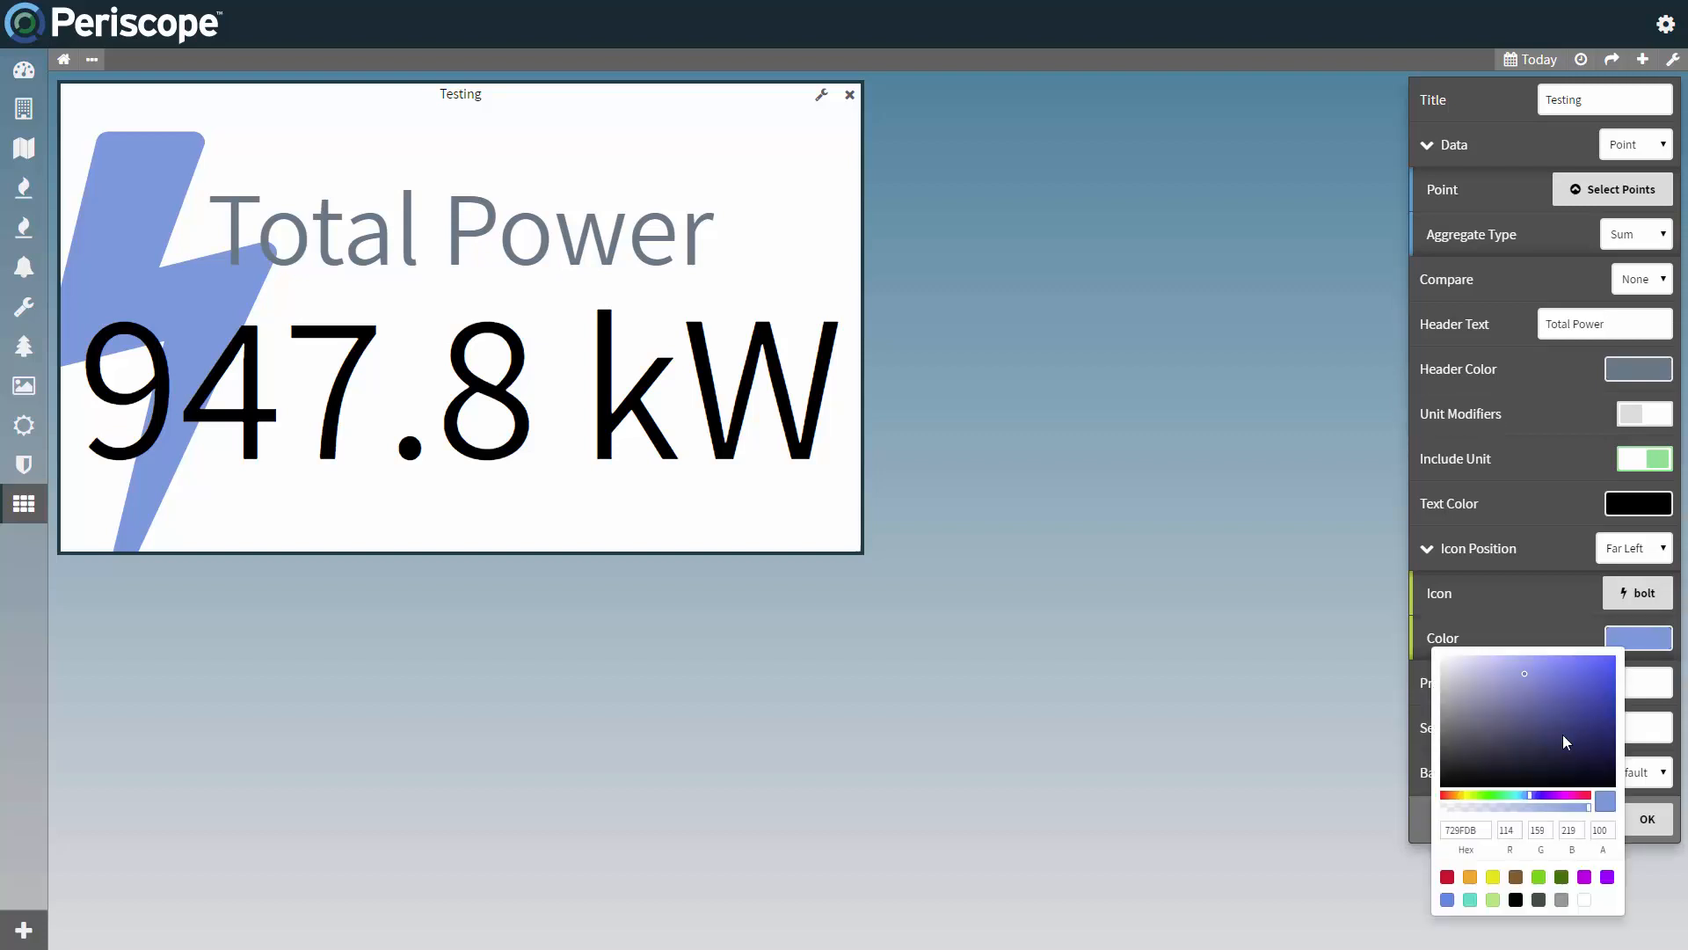
click(1494, 876)
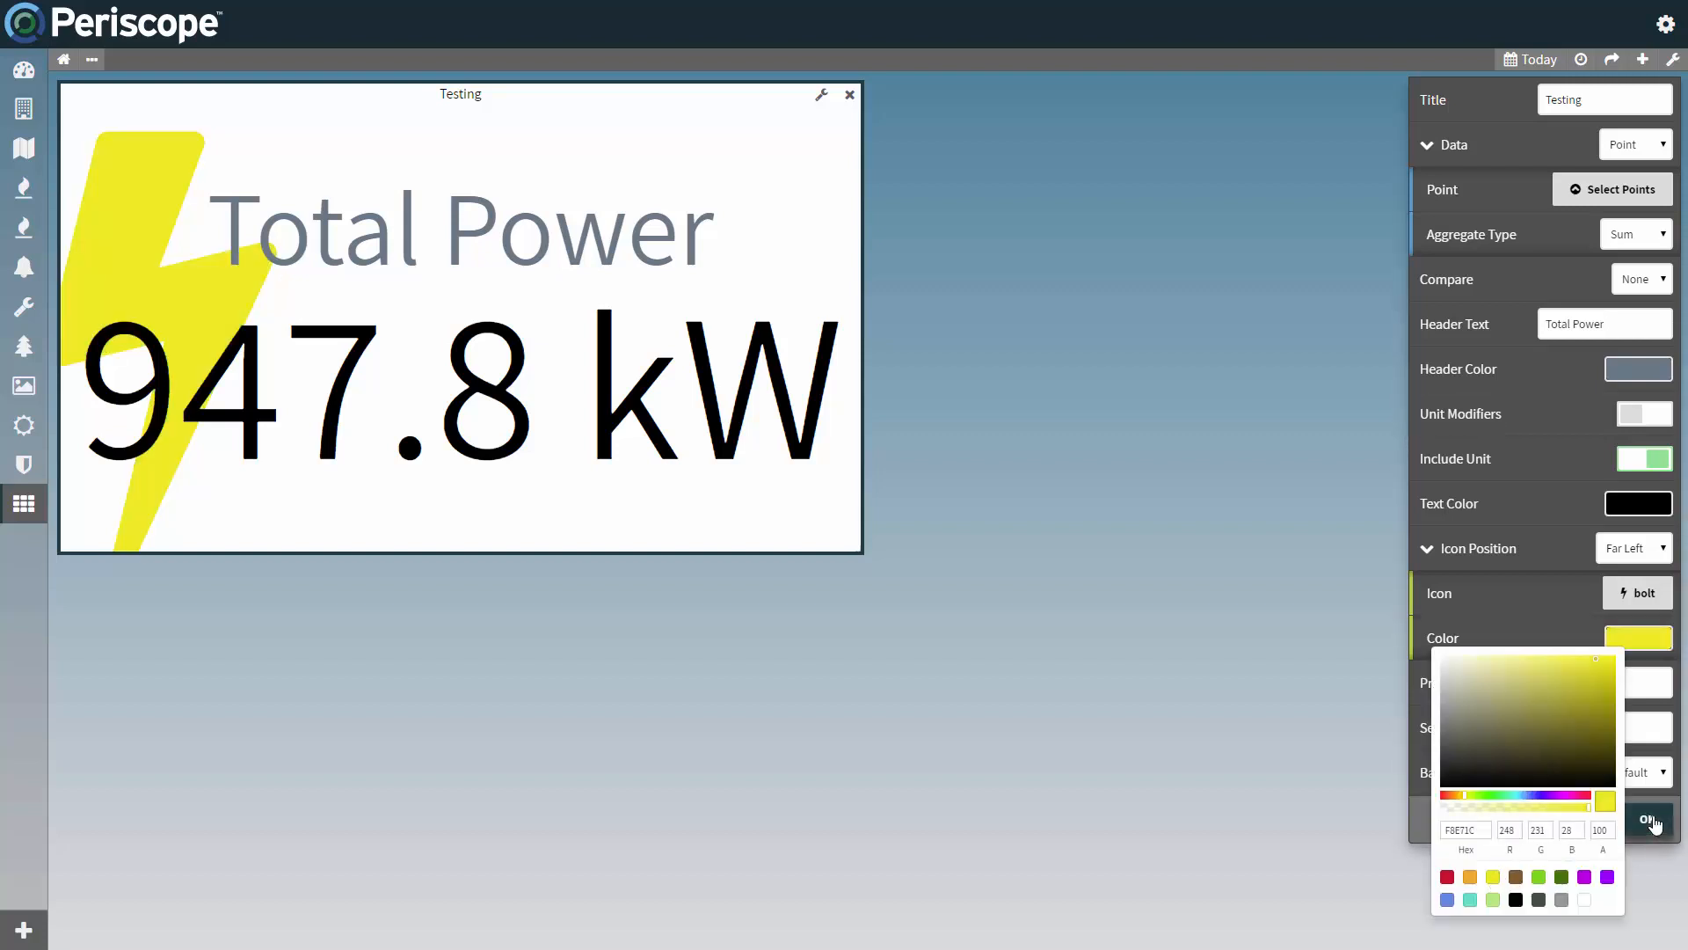
click(1512, 806)
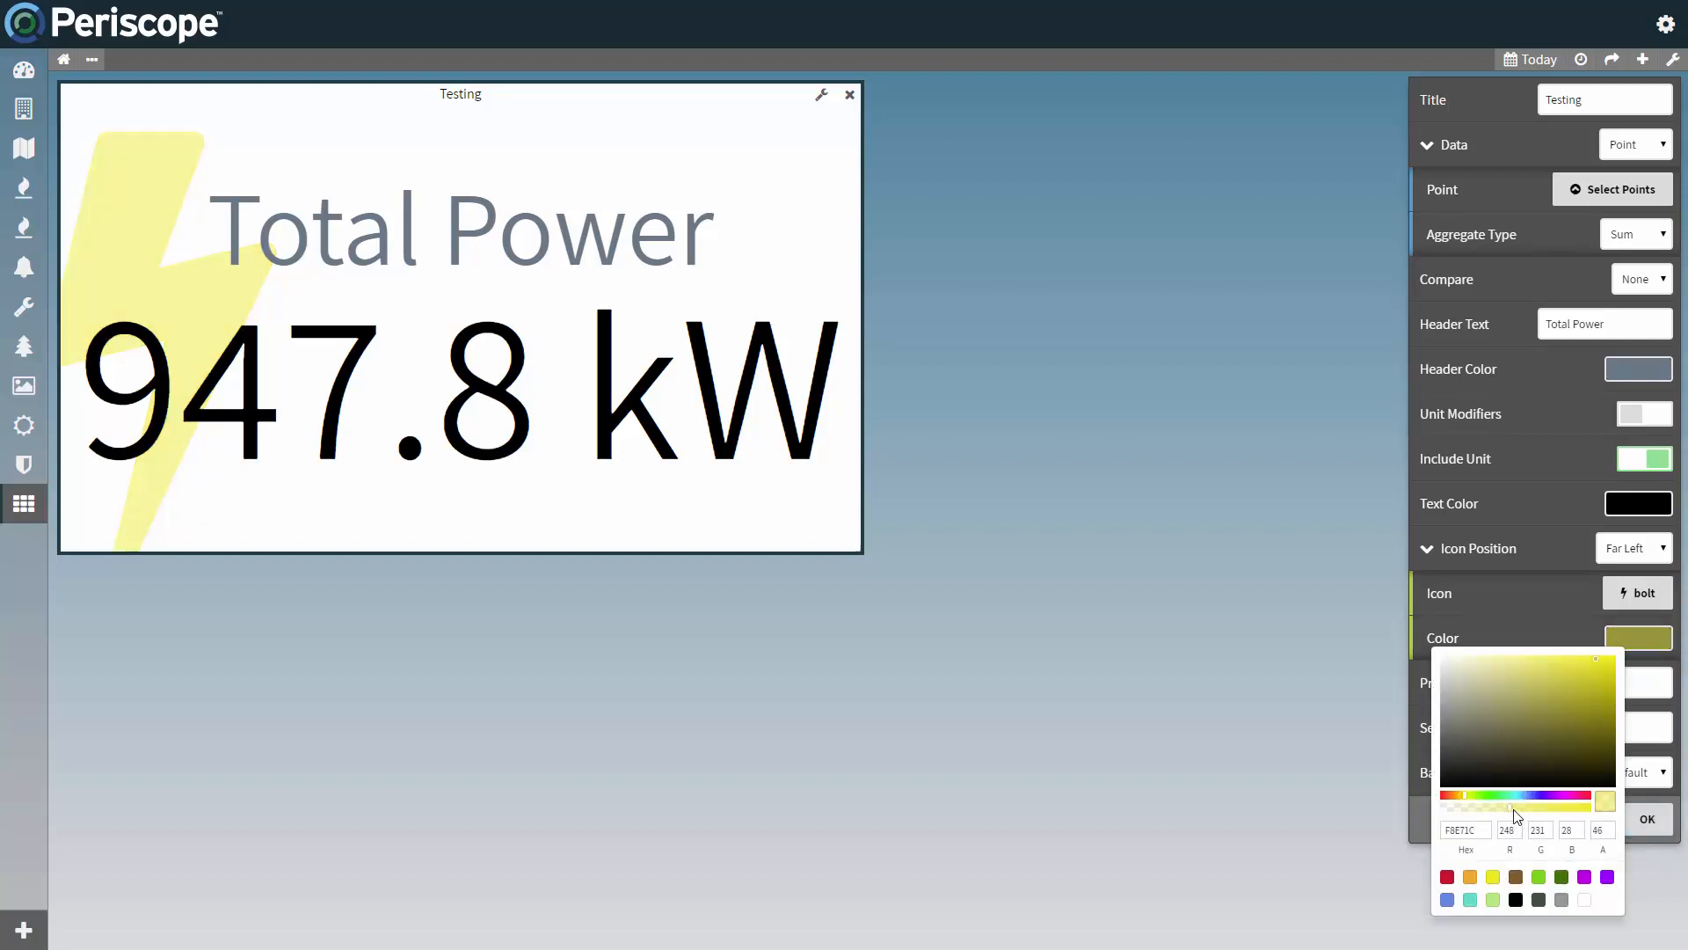
click(1662, 827)
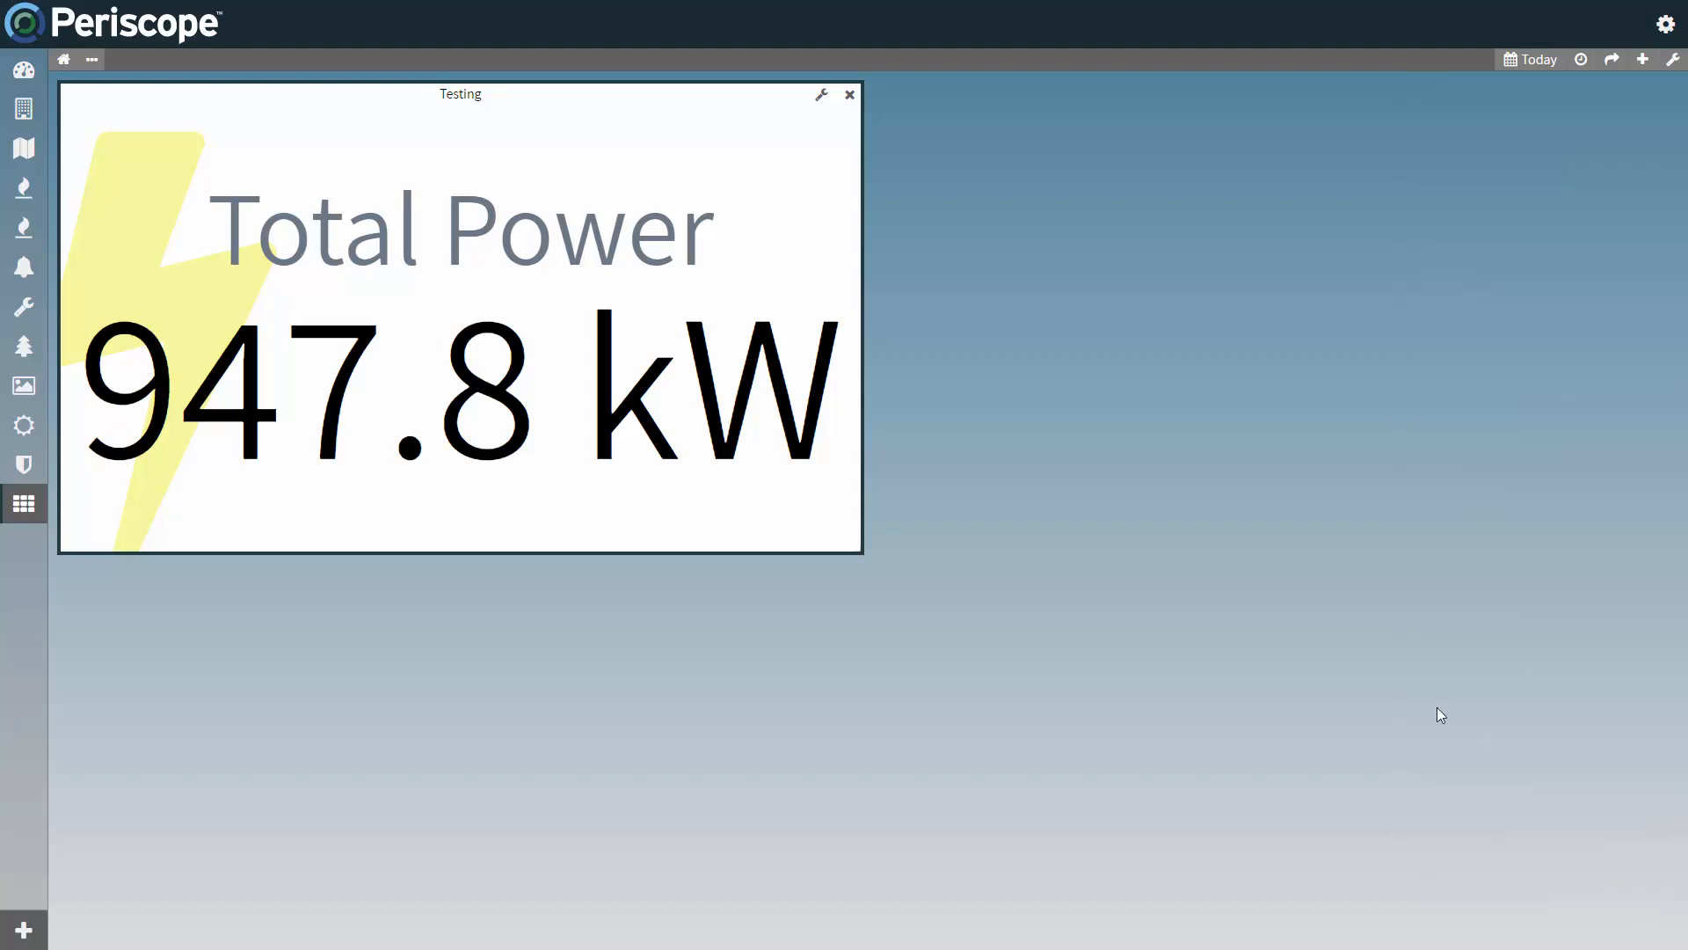